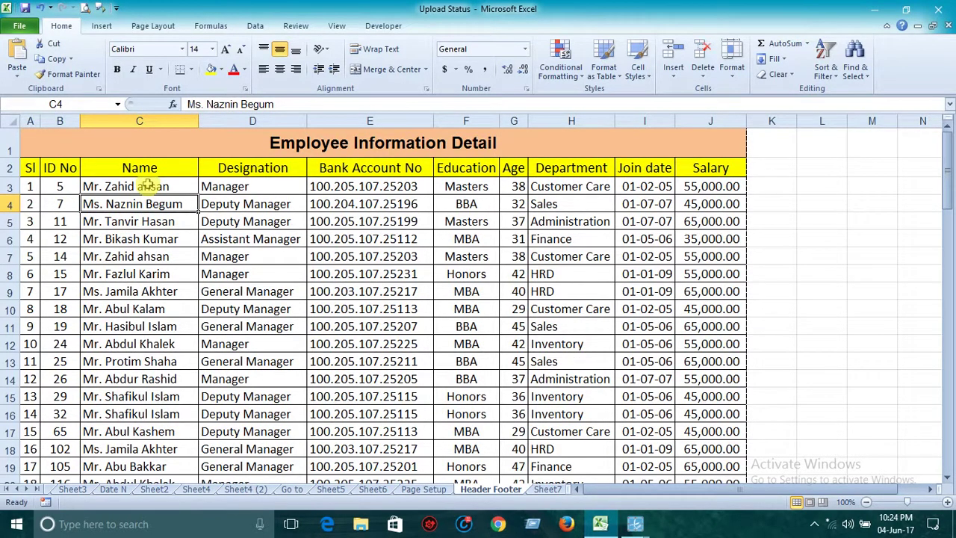
# Step: Select cells in the Employee Information Detail table and scroll through it
pyautogui.click(148, 184)
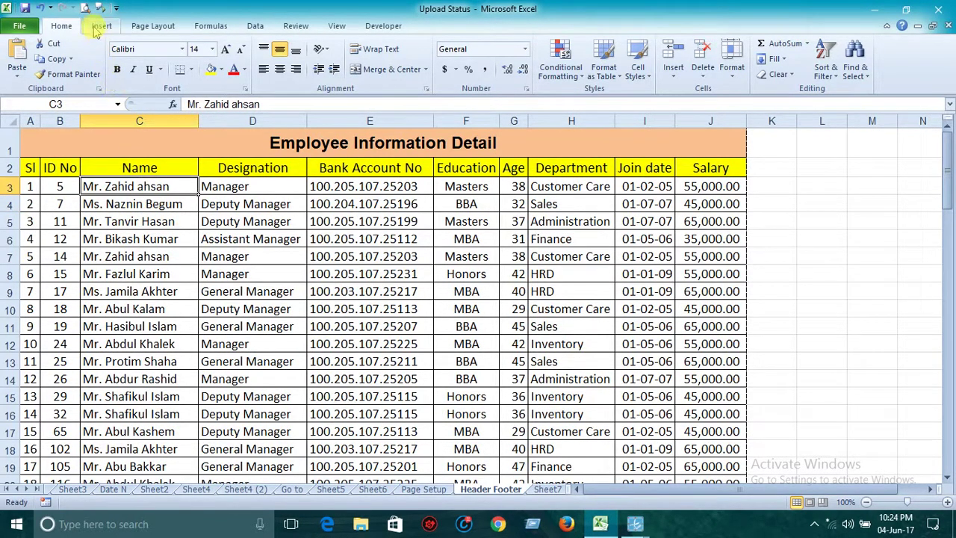
pyautogui.click(56, 140)
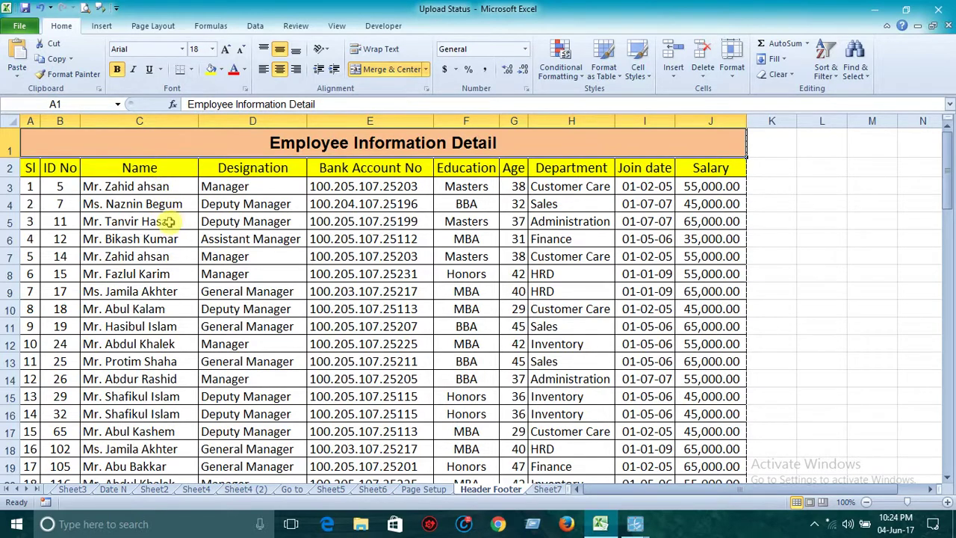
pyautogui.scroll(-1, 165, 221)
pyautogui.scroll(1, 166, 221)
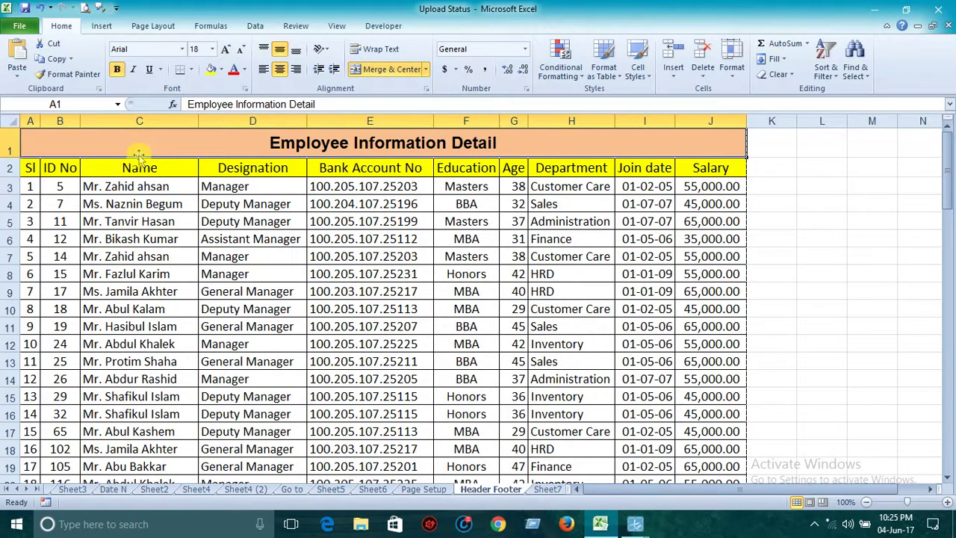
pyautogui.scroll(-2, 138, 153)
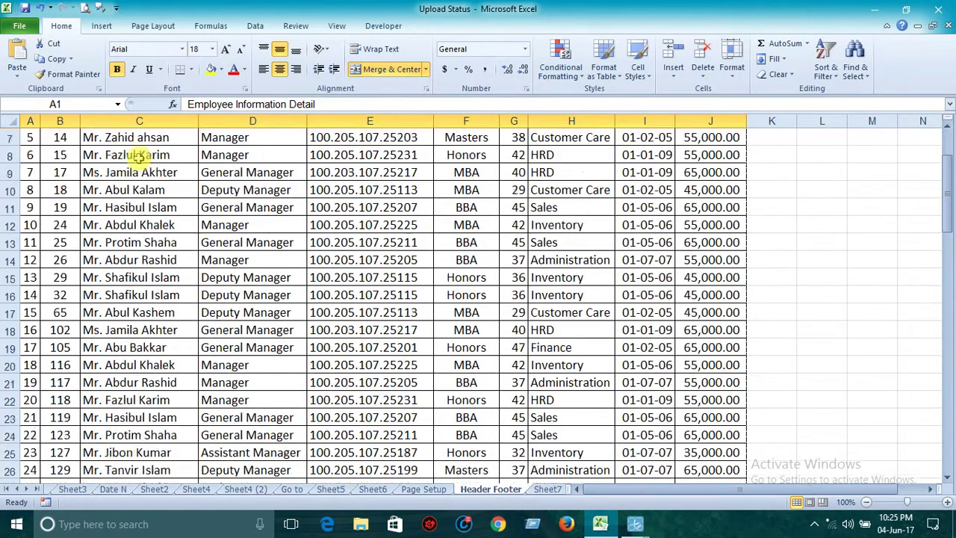
pyautogui.scroll(-3, 138, 156)
pyautogui.scroll(-2, 138, 161)
pyautogui.scroll(3, 140, 173)
pyautogui.scroll(4, 140, 172)
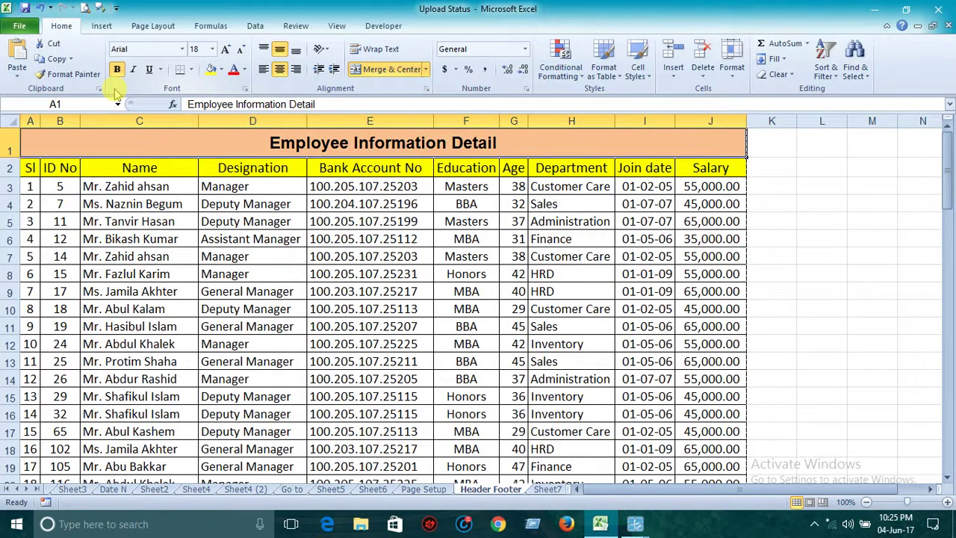
# Step: Preview how the sheet will print, then close the preview
pyautogui.hotkey('ctrl', 'p')
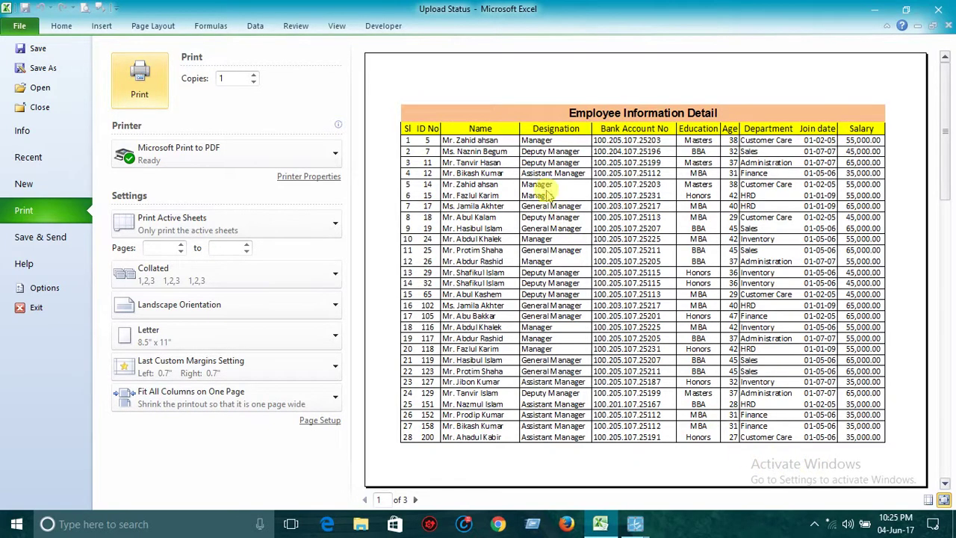
pyautogui.scroll(-1, 459, 97)
pyautogui.scroll(1, 458, 96)
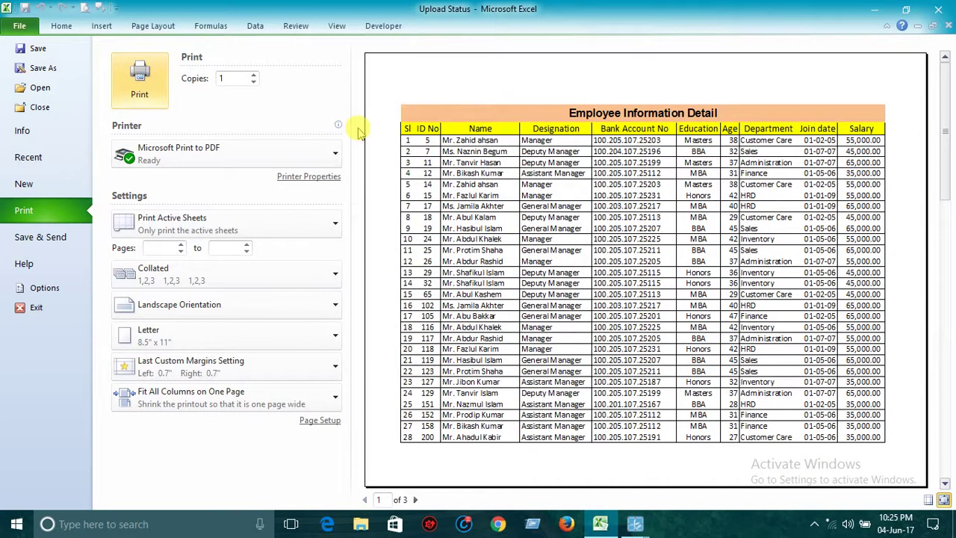
pyautogui.press('Escape')
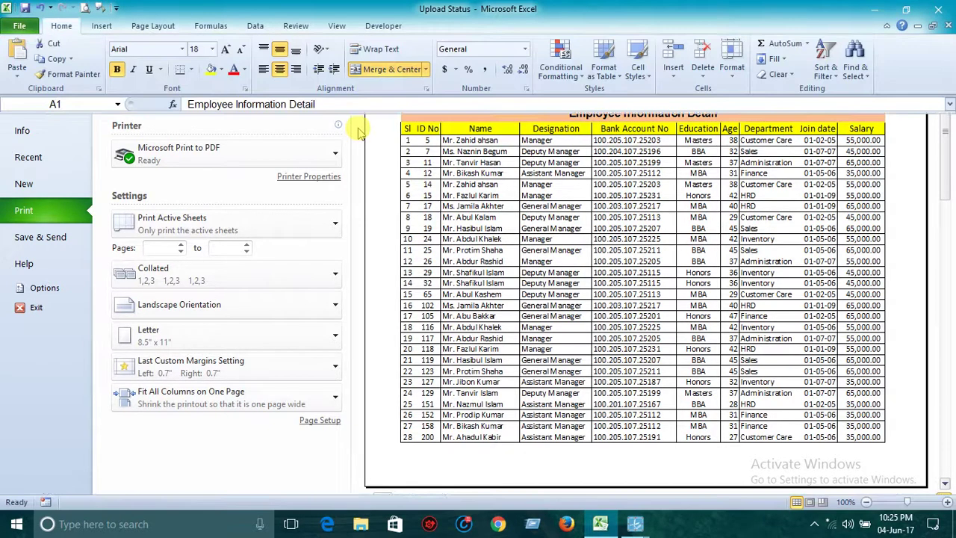
# Step: Select cell E3 in the table and show the Insert ribbon commands
pyautogui.click(331, 260)
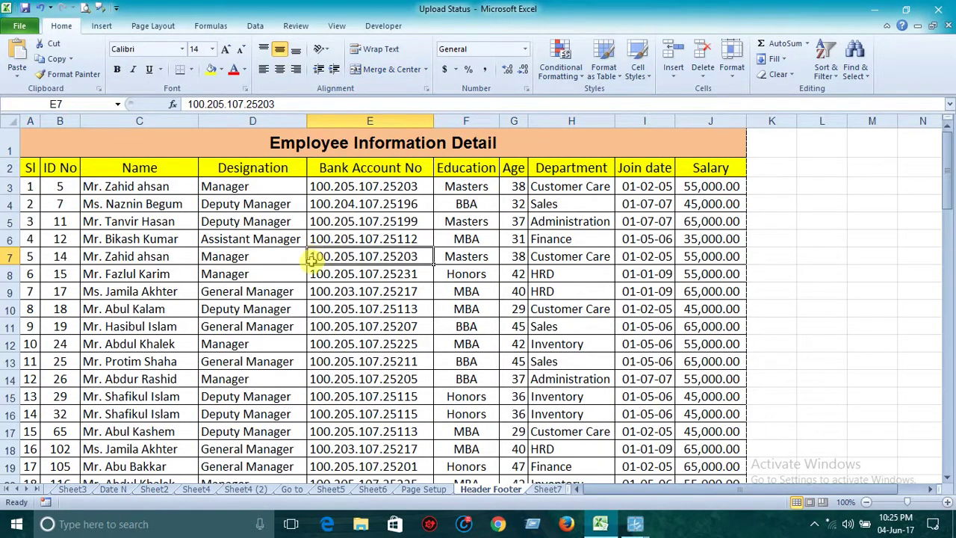
pyautogui.click(289, 279)
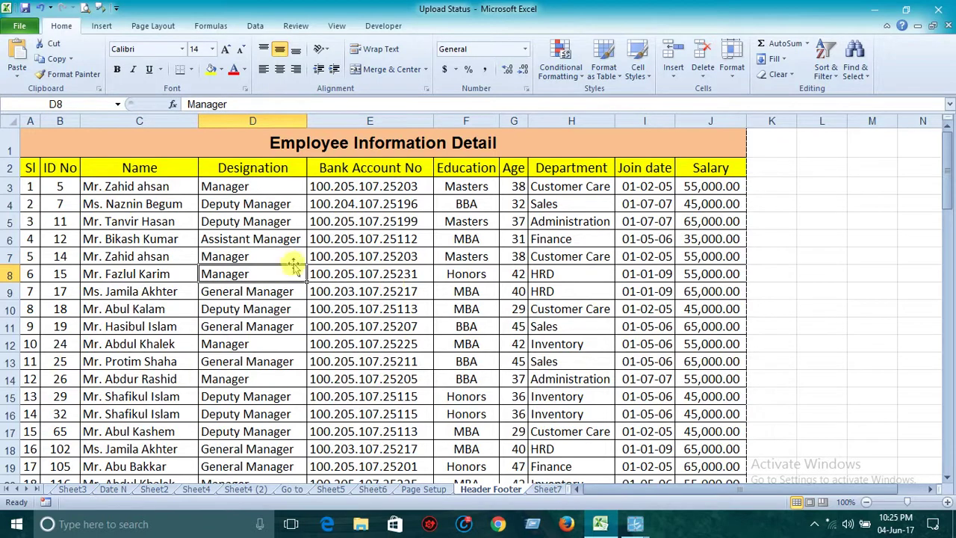
pyautogui.click(329, 238)
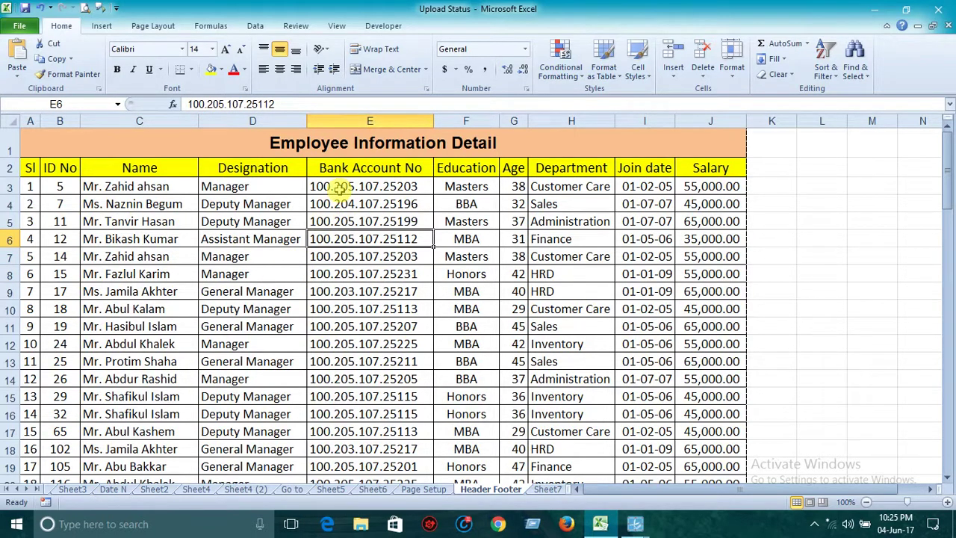
pyautogui.click(340, 189)
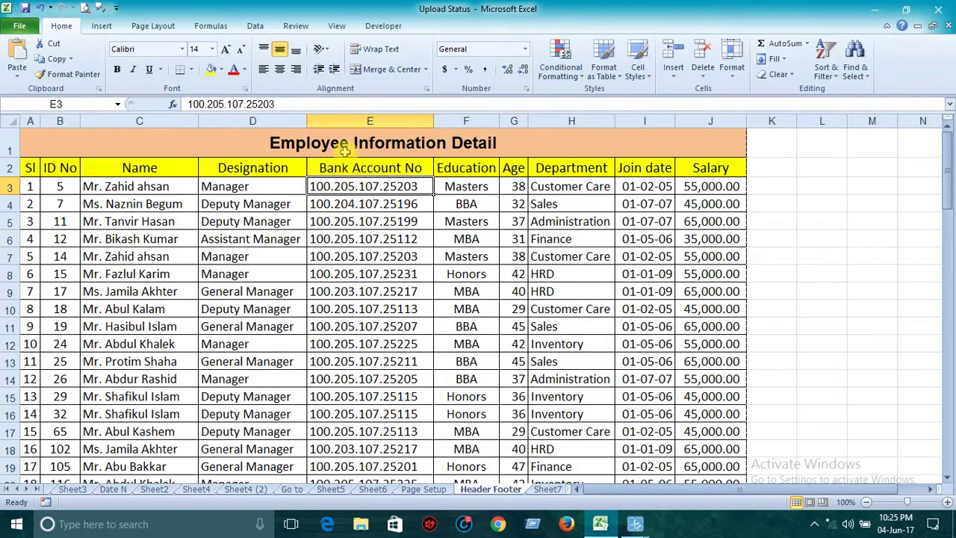
pyautogui.click(104, 26)
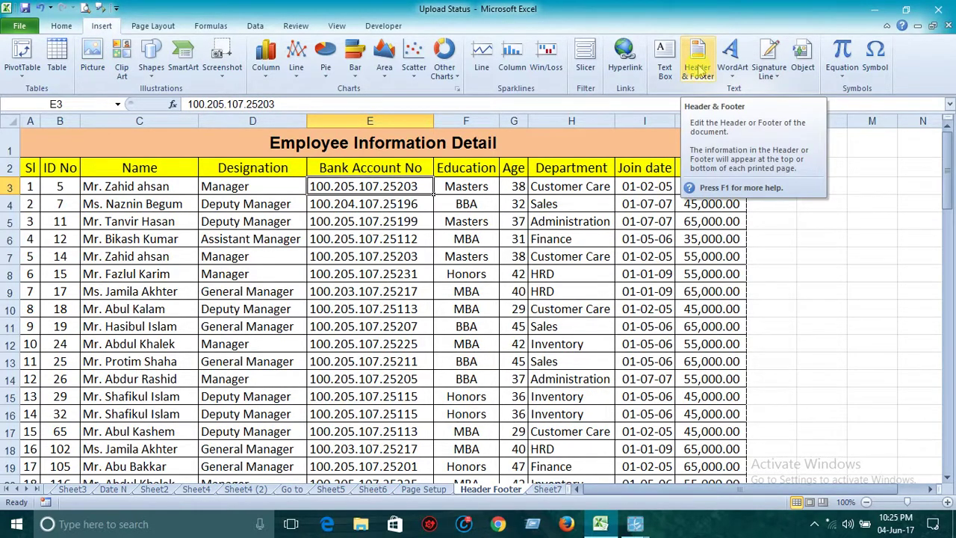
# Step: Start a header with Header & Footer, then return to Page Layout view showing the empty header
pyautogui.click(699, 67)
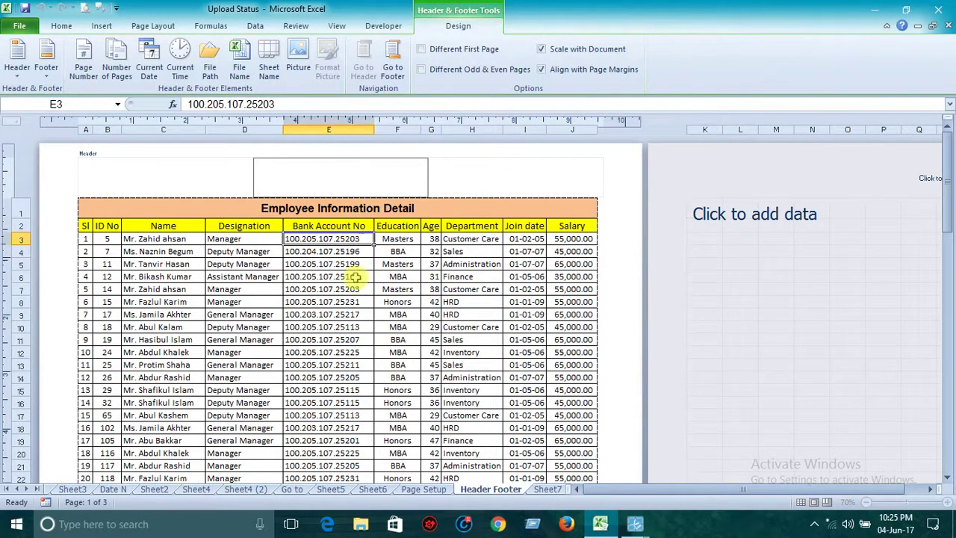
pyautogui.click(394, 339)
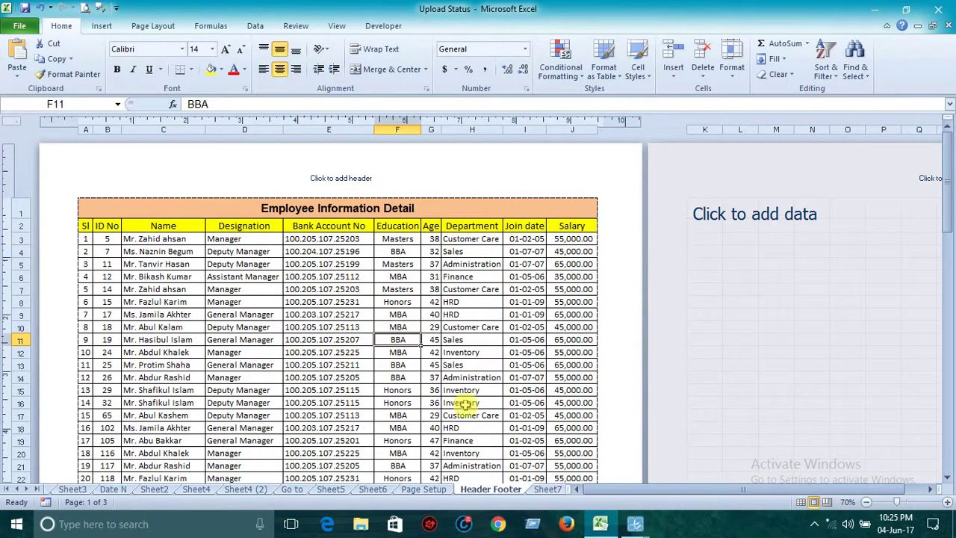
pyautogui.click(798, 502)
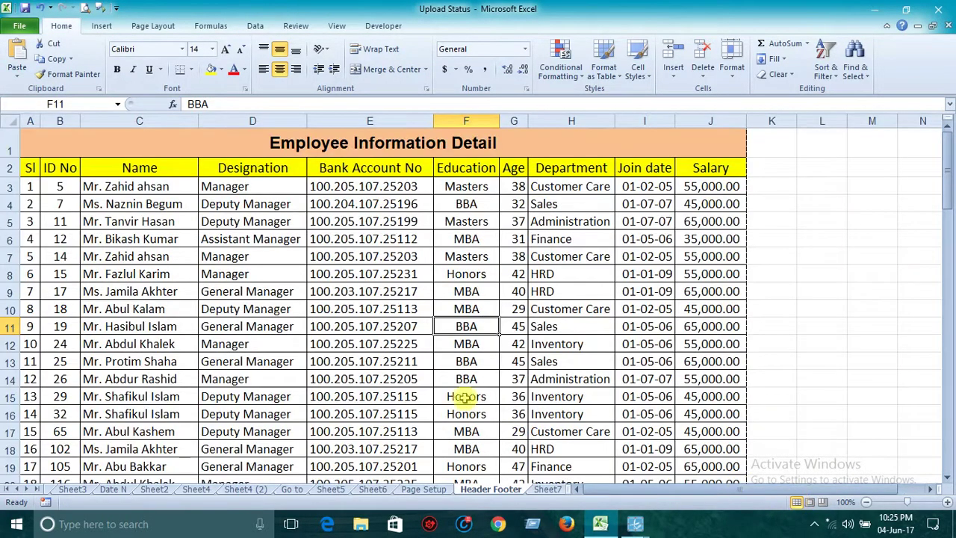
pyautogui.click(394, 380)
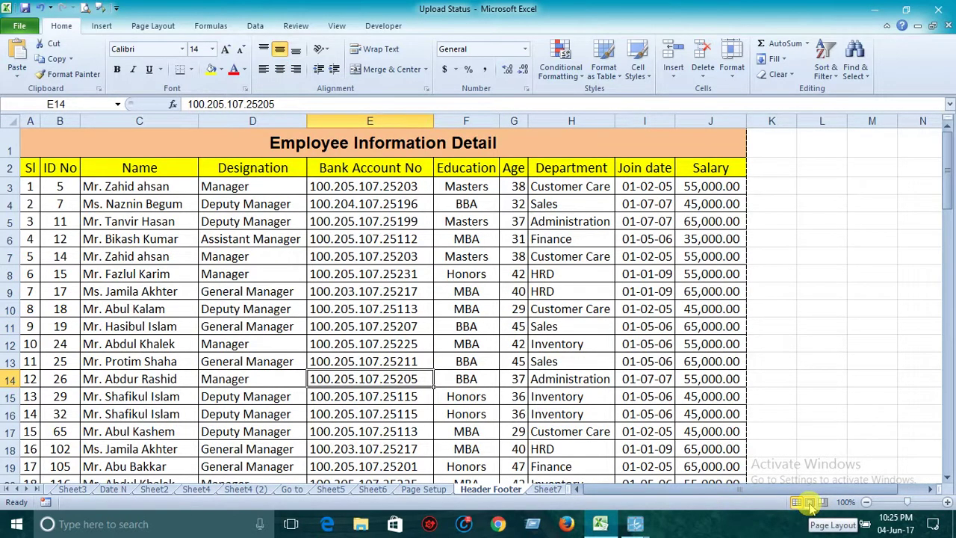
pyautogui.click(810, 503)
# Step: Open the page header for editing and try its left, centre and right sections
pyautogui.click(461, 390)
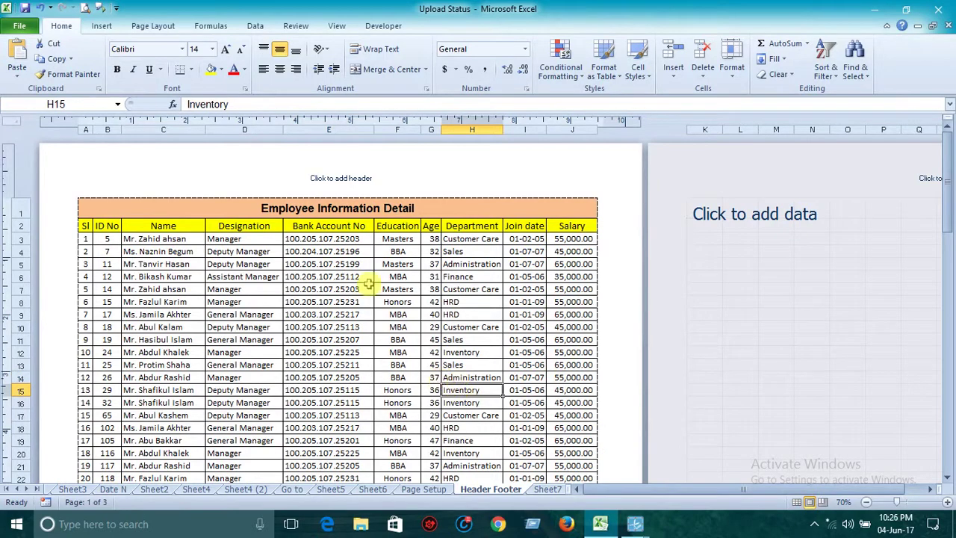
pyautogui.scroll(-3, 261, 246)
pyautogui.scroll(3, 281, 265)
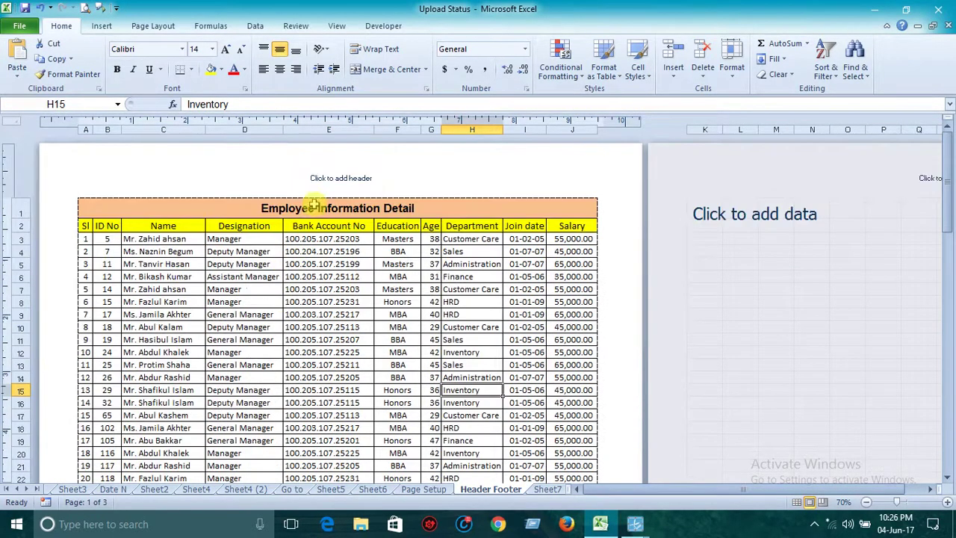
pyautogui.click(321, 182)
pyautogui.click(306, 263)
pyautogui.click(333, 179)
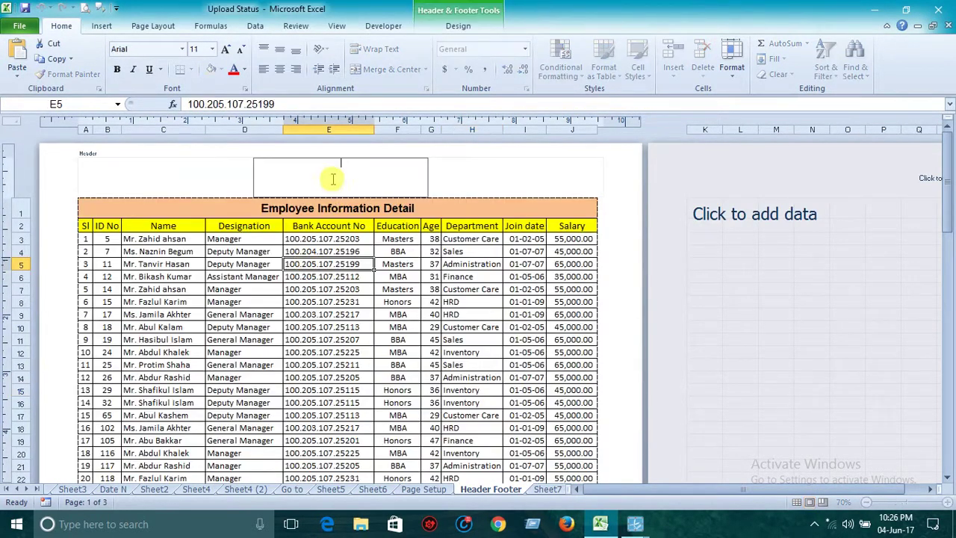
pyautogui.click(196, 186)
pyautogui.click(312, 186)
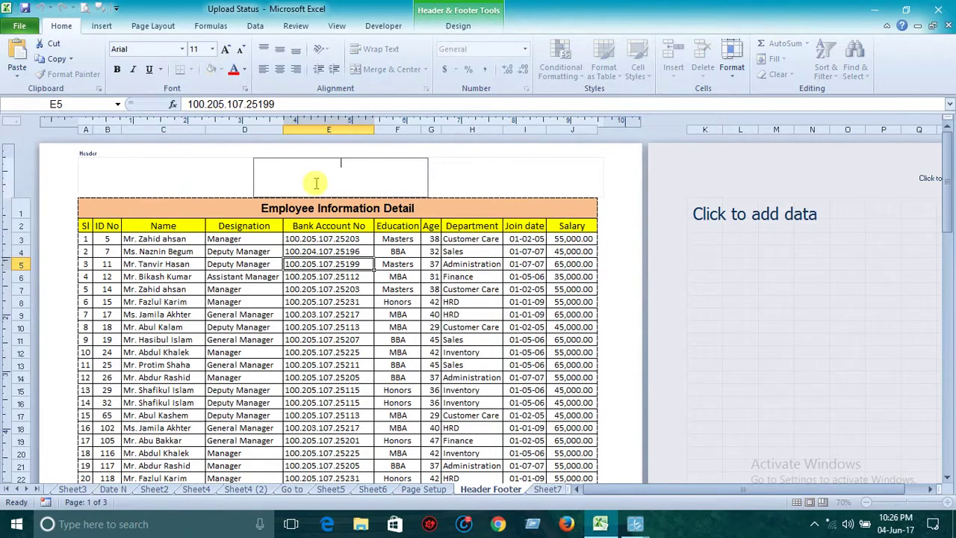
pyautogui.click(475, 183)
pyautogui.click(374, 181)
pyautogui.click(224, 181)
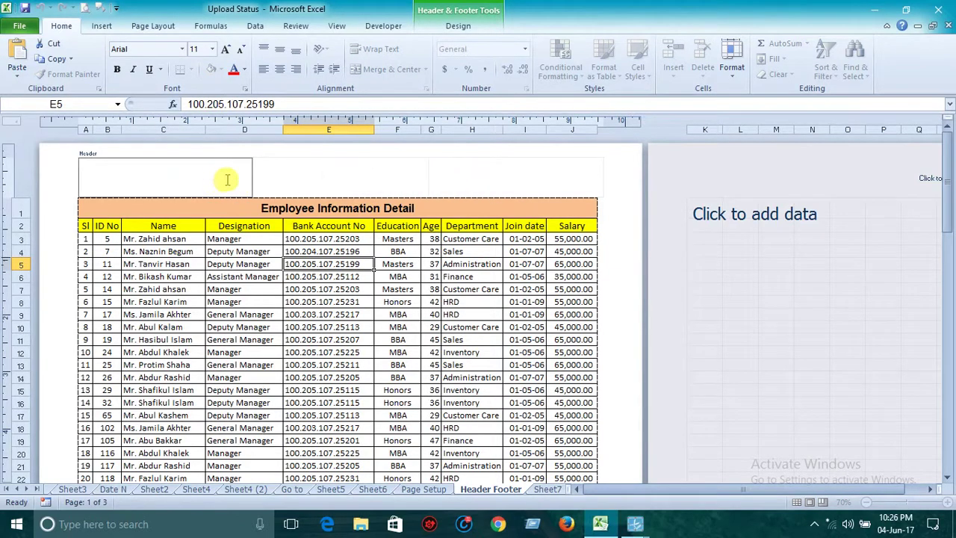
pyautogui.click(295, 301)
pyautogui.scroll(-4, 298, 305)
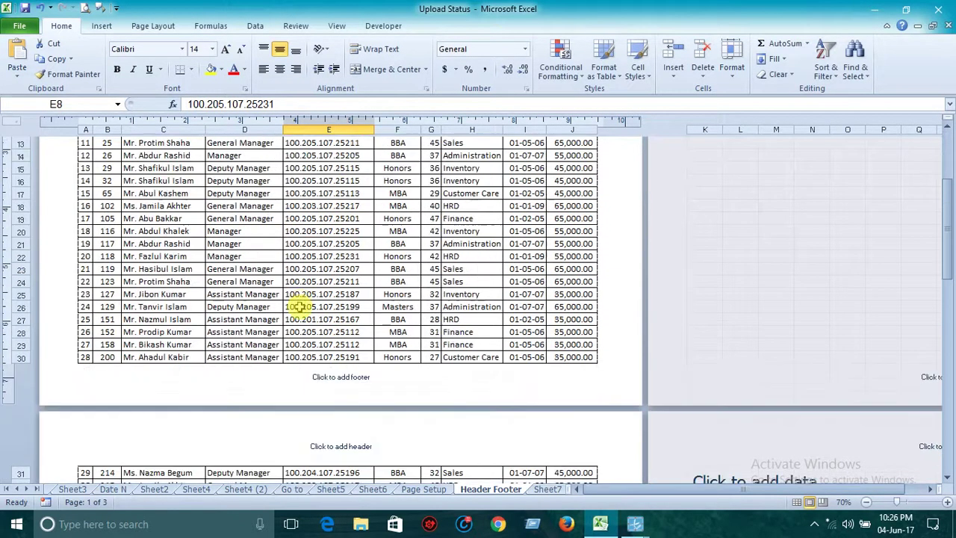
# Step: Try the page footer's centre, right and left sections, then close footer editing
pyautogui.click(318, 382)
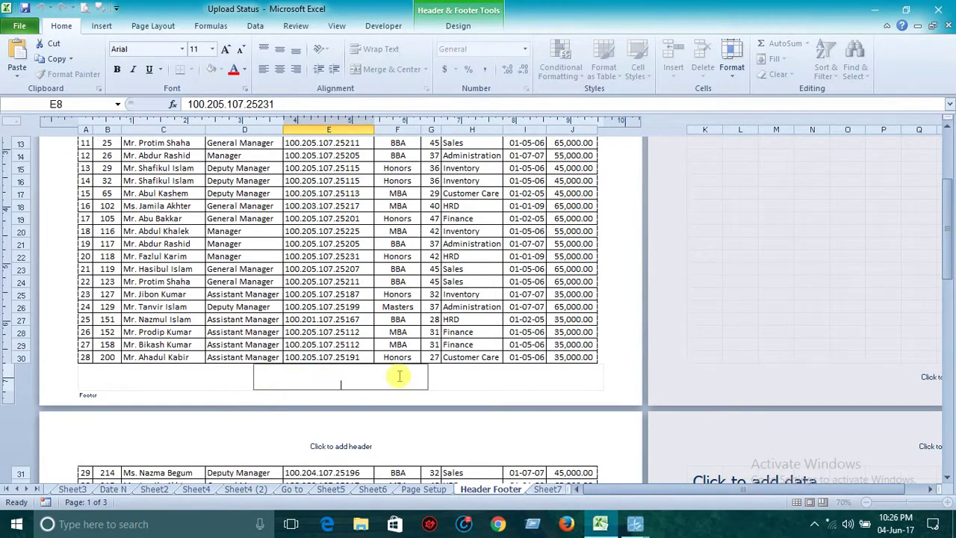
pyautogui.click(464, 374)
pyautogui.click(373, 373)
pyautogui.click(211, 379)
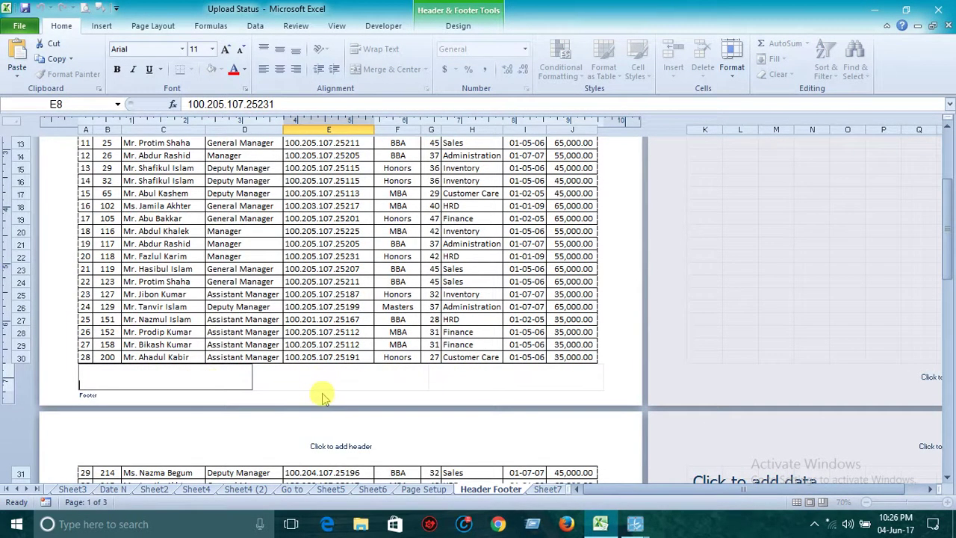
pyautogui.click(330, 306)
pyautogui.scroll(4, 334, 302)
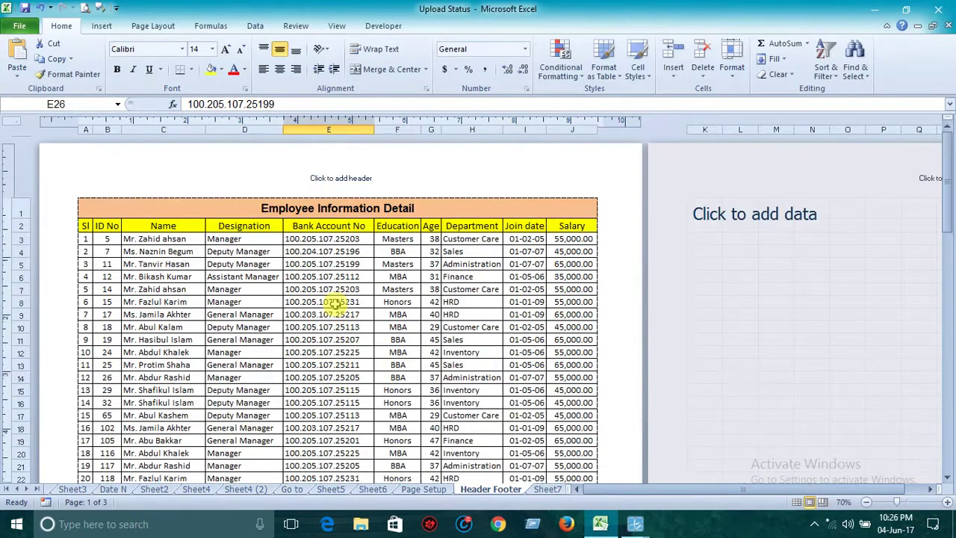
# Step: Reopen the page header and settle on its centre section for the company name
pyautogui.click(330, 177)
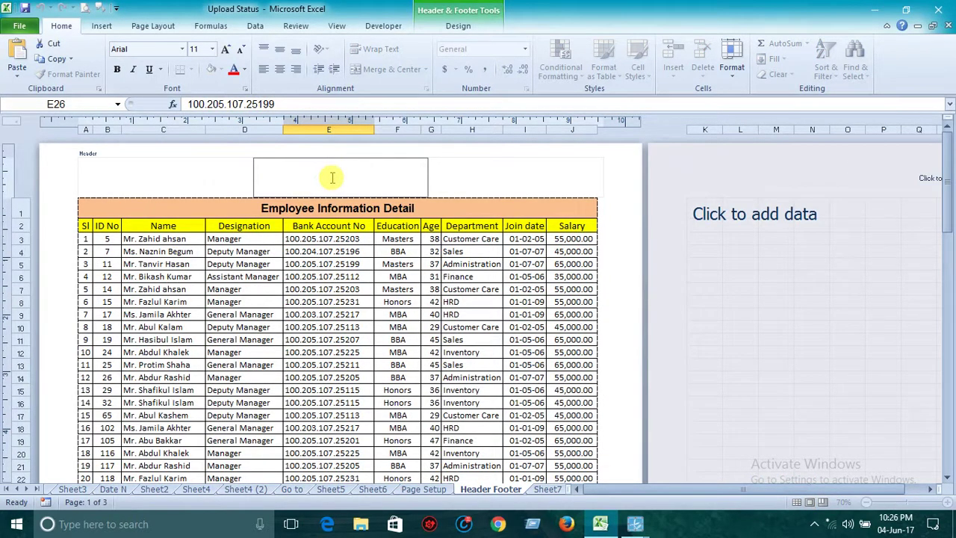
pyautogui.click(201, 172)
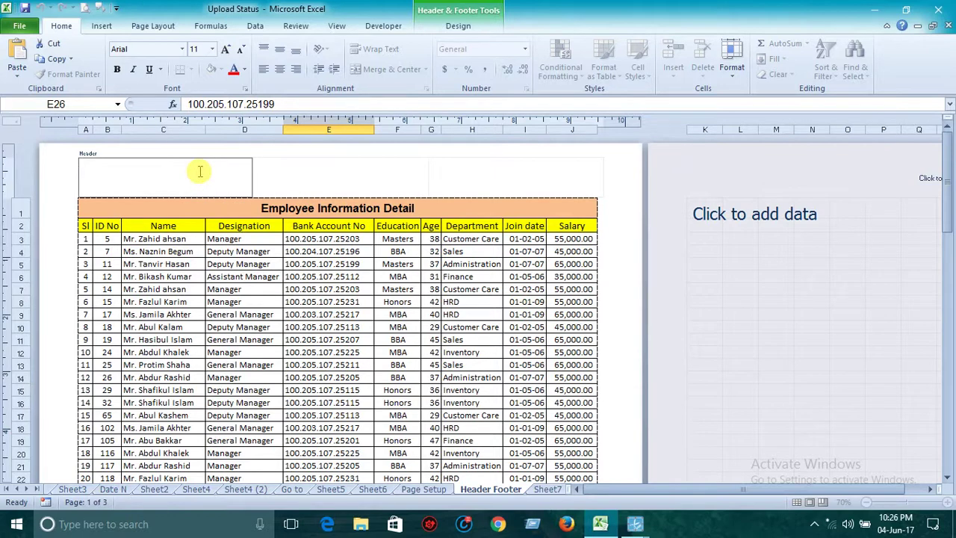
pyautogui.click(489, 174)
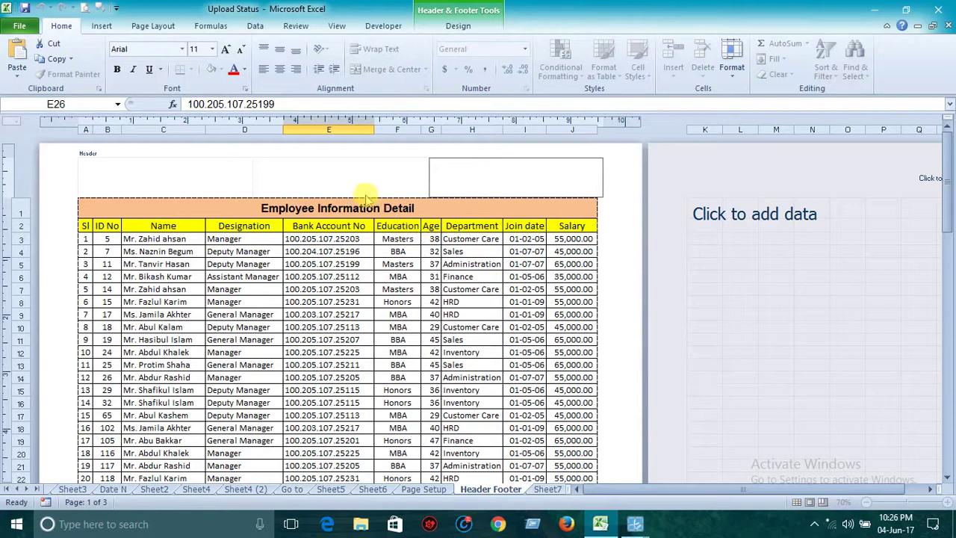
pyautogui.click(327, 170)
pyautogui.write('ABC Company')
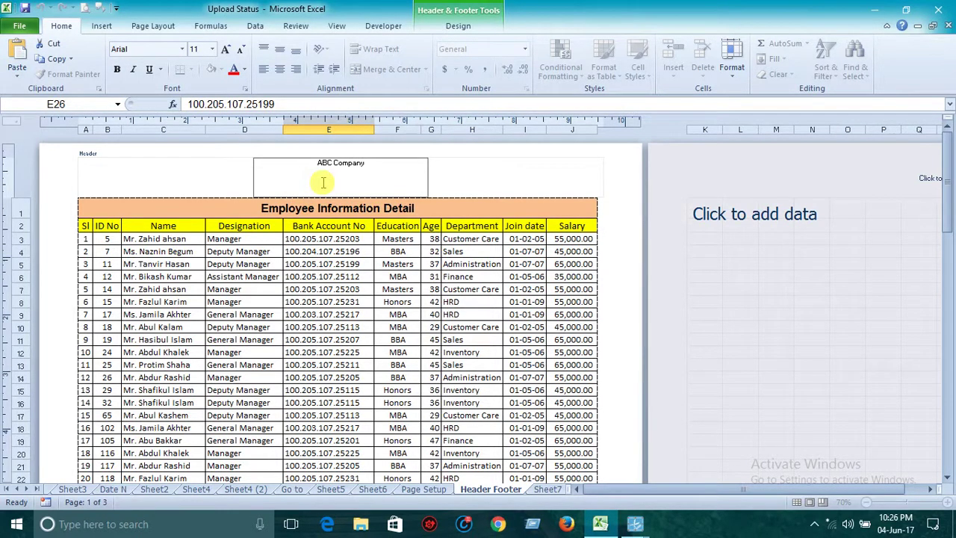
# Step: Enter 'ABC Company Bangladesh (P) Ltd' with 'Baridhara, Dhaka, Bangladesh' on the line below in the centre header
pyautogui.write('P')
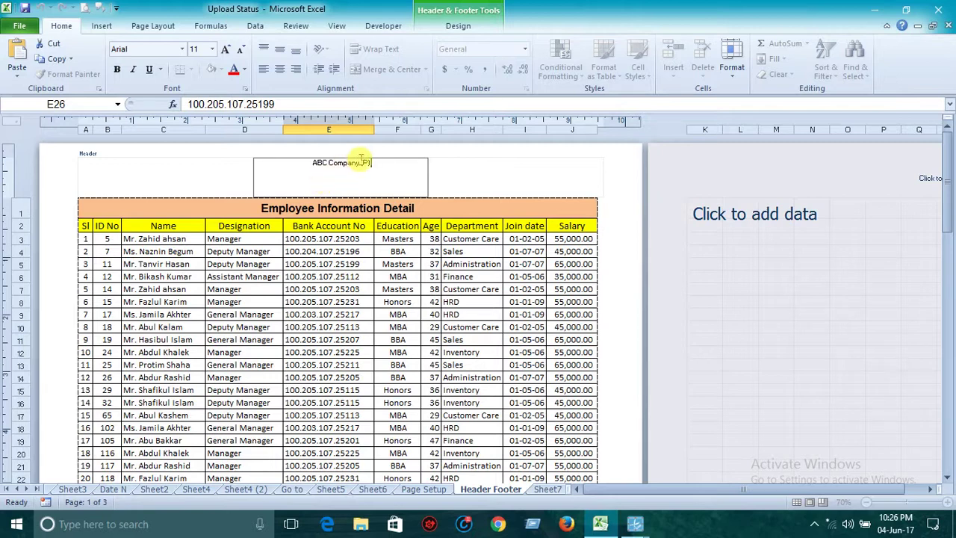
pyautogui.write('Ban')
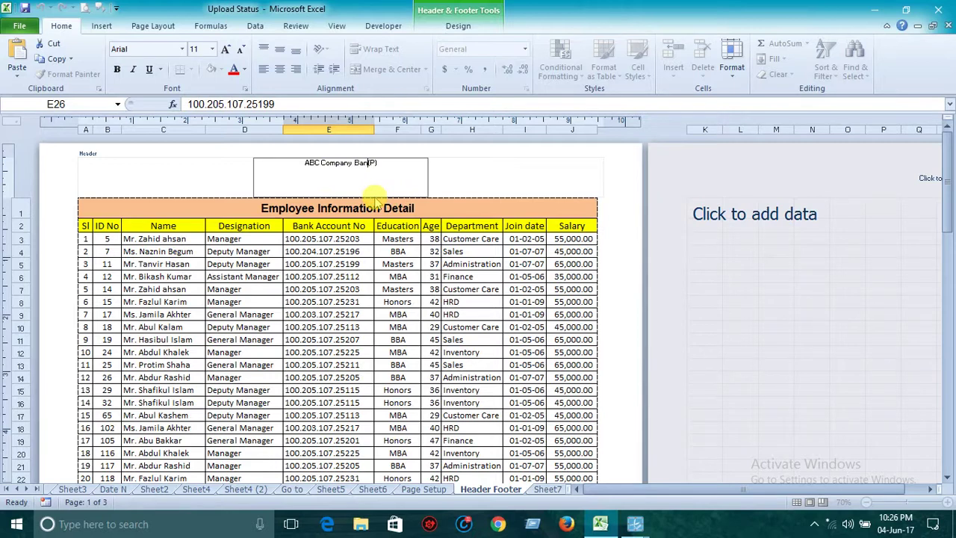
pyautogui.write('glade')
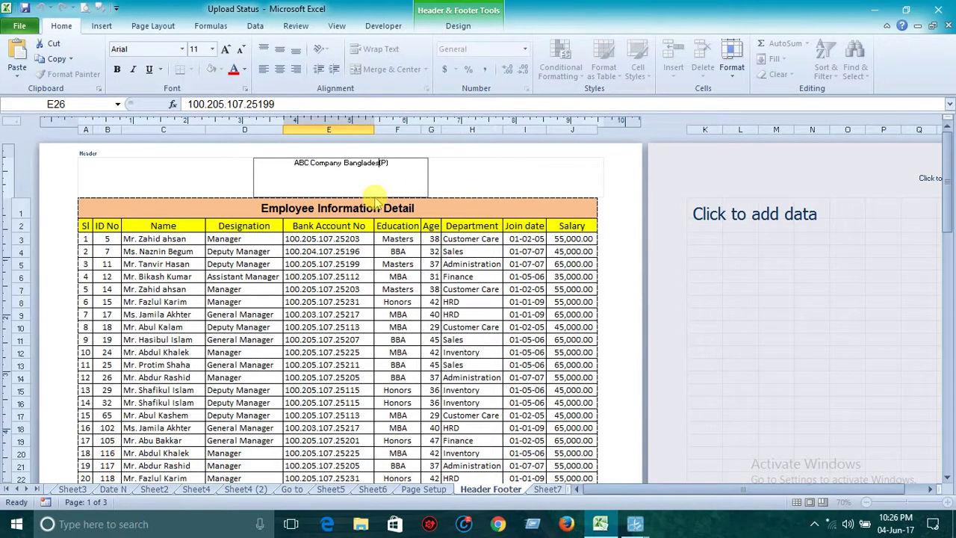
pyautogui.write('sh')
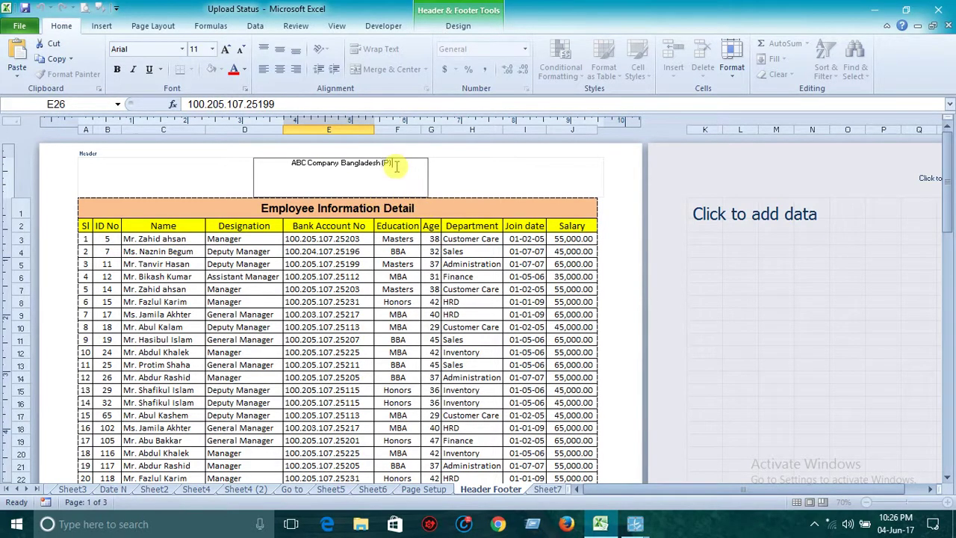
pyautogui.write(' Ltd')
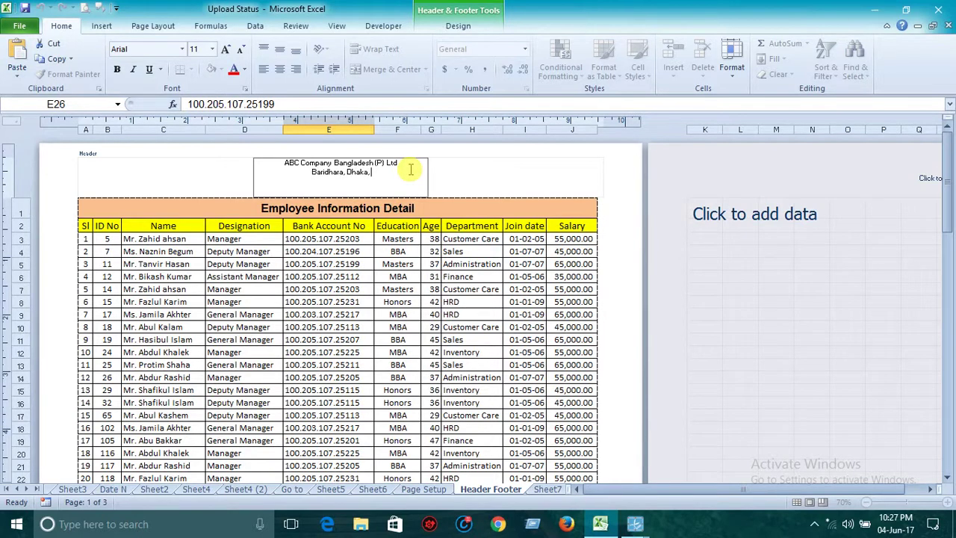
pyautogui.write('Bangla')
pyautogui.write('desh')
# Step: Make the header's company name line font size 20 and bold
pyautogui.moveTo(415, 162); pyautogui.dragTo(280, 167)
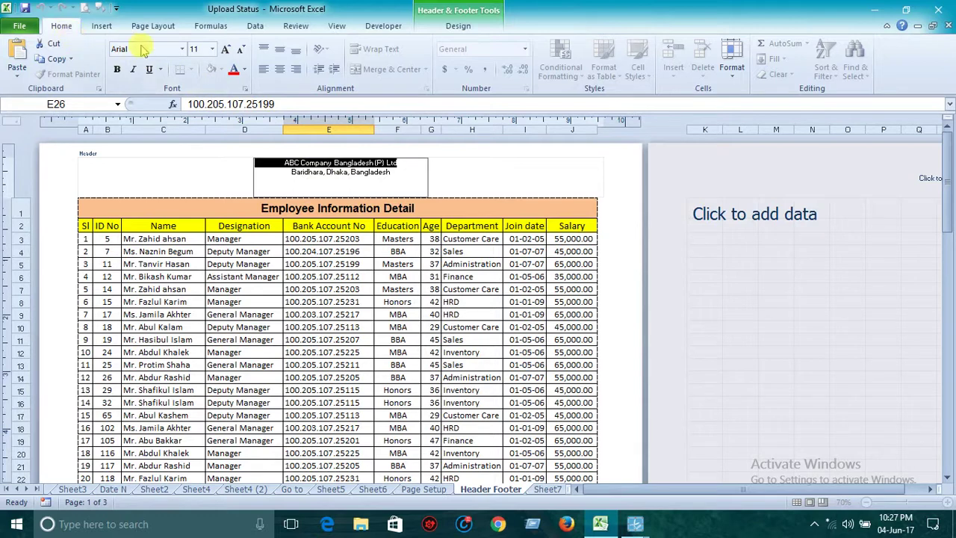
pyautogui.click(227, 49)
pyautogui.click(227, 50)
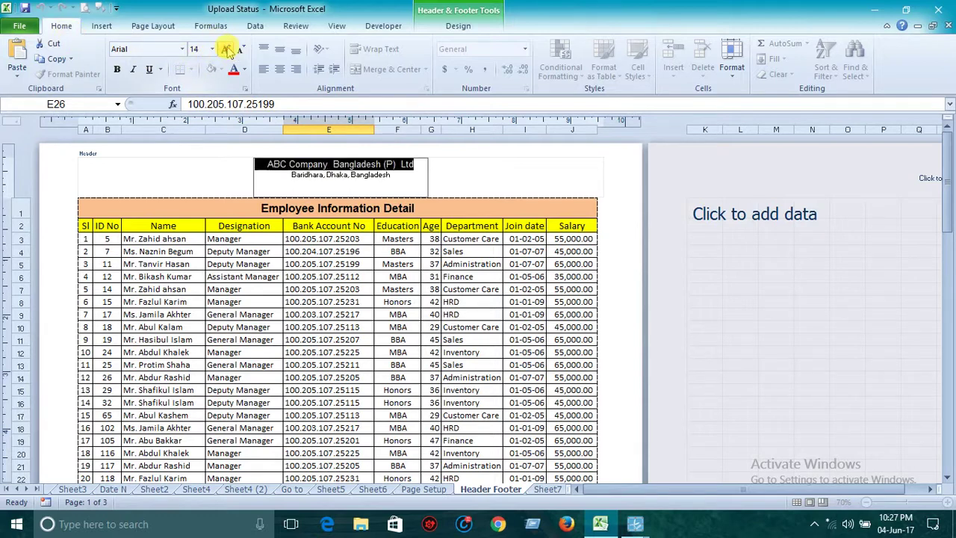
pyautogui.click(228, 49)
pyautogui.click(226, 49)
pyautogui.click(228, 49)
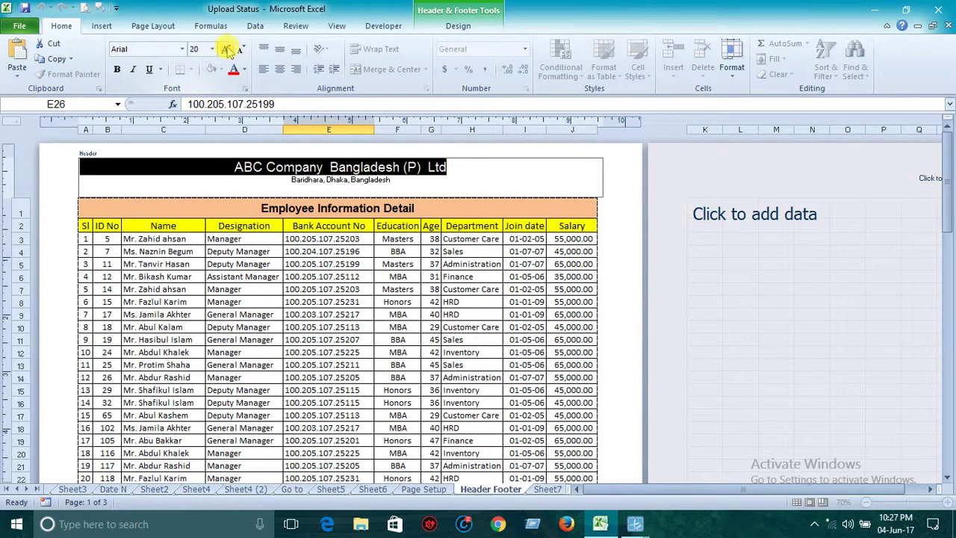
pyautogui.click(227, 49)
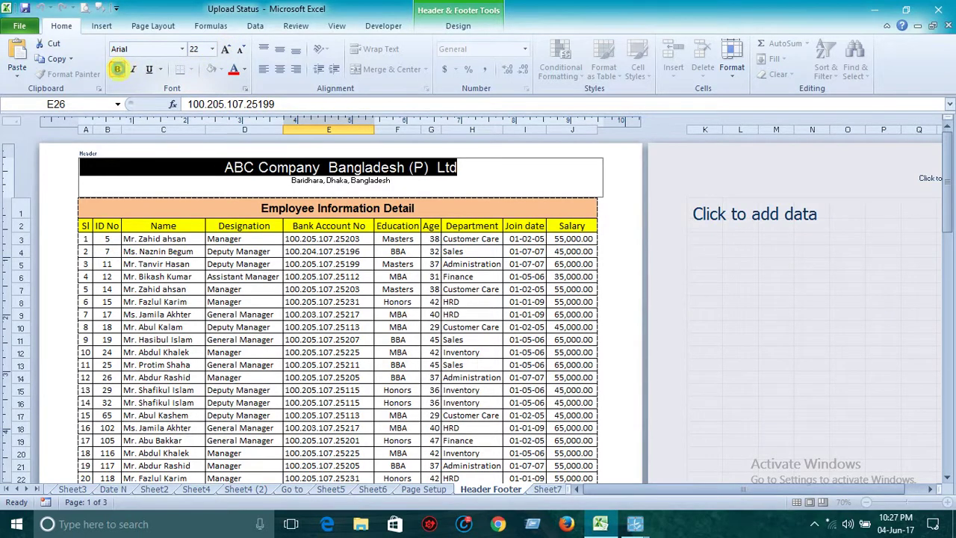
pyautogui.click(117, 69)
# Step: Enlarge the address line 'Baridhara, Dhaka, Bangladesh' to size 20 and finish header editing
pyautogui.moveTo(291, 181); pyautogui.dragTo(391, 181)
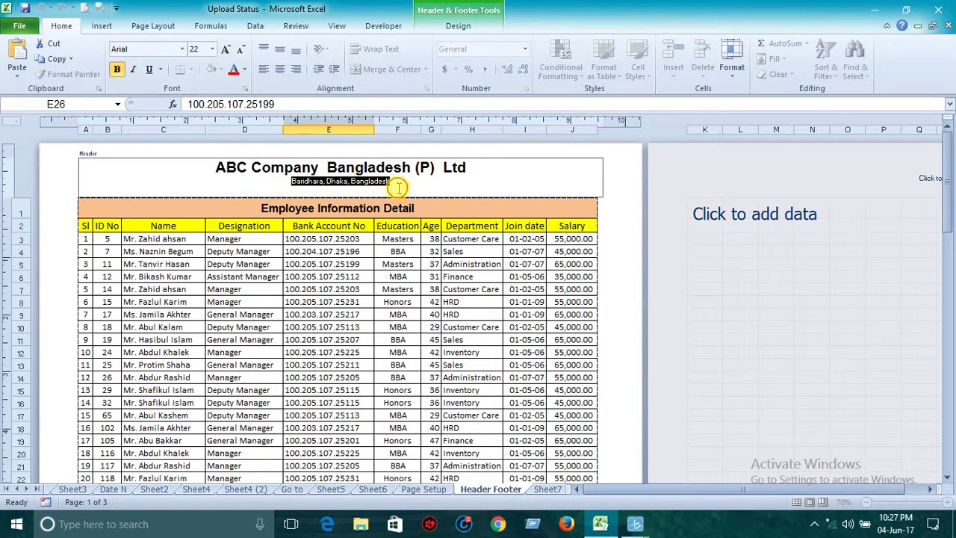
pyautogui.click(228, 51)
pyautogui.click(227, 51)
pyautogui.click(228, 51)
pyautogui.click(227, 50)
pyautogui.click(227, 51)
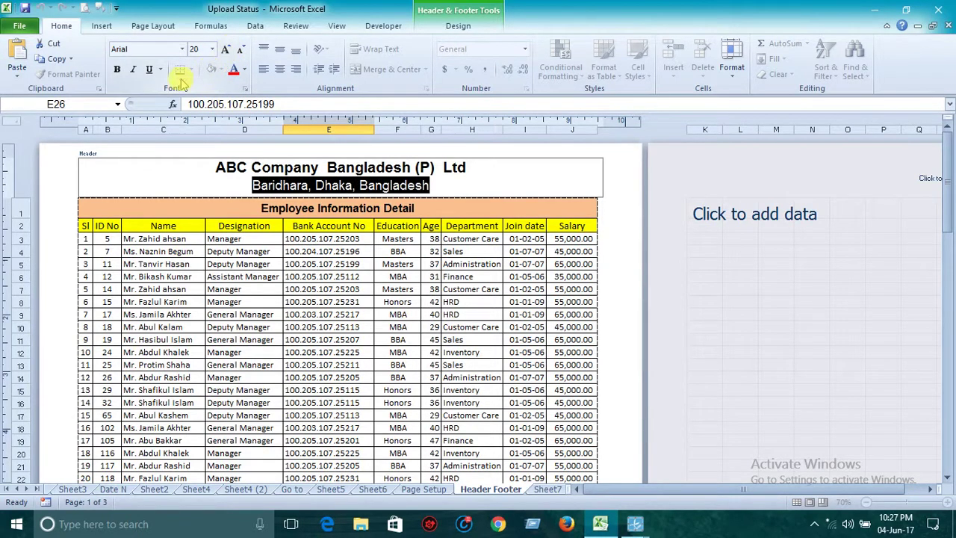
pyautogui.click(273, 248)
pyautogui.click(312, 189)
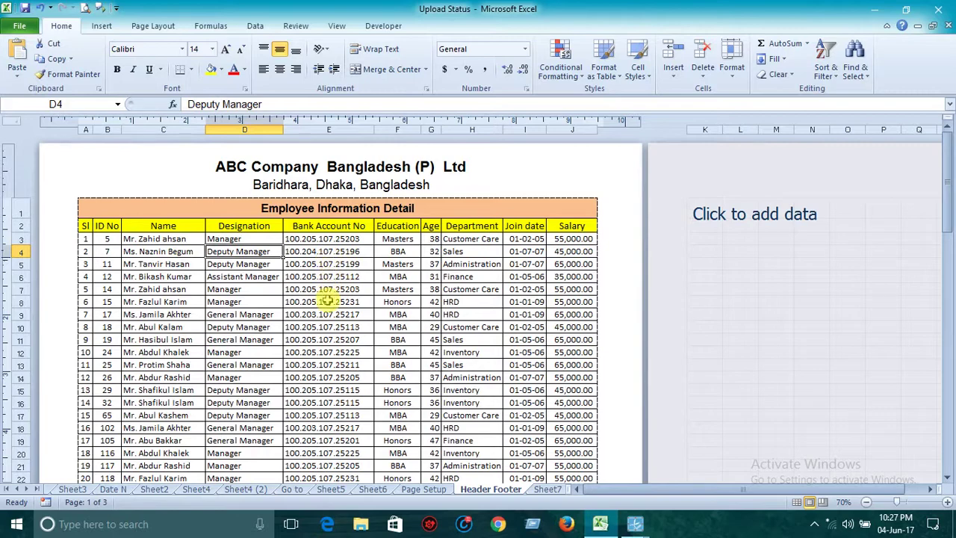
# Step: Insert a page number code into the centre section of the page footer
pyautogui.scroll(-3, 327, 300)
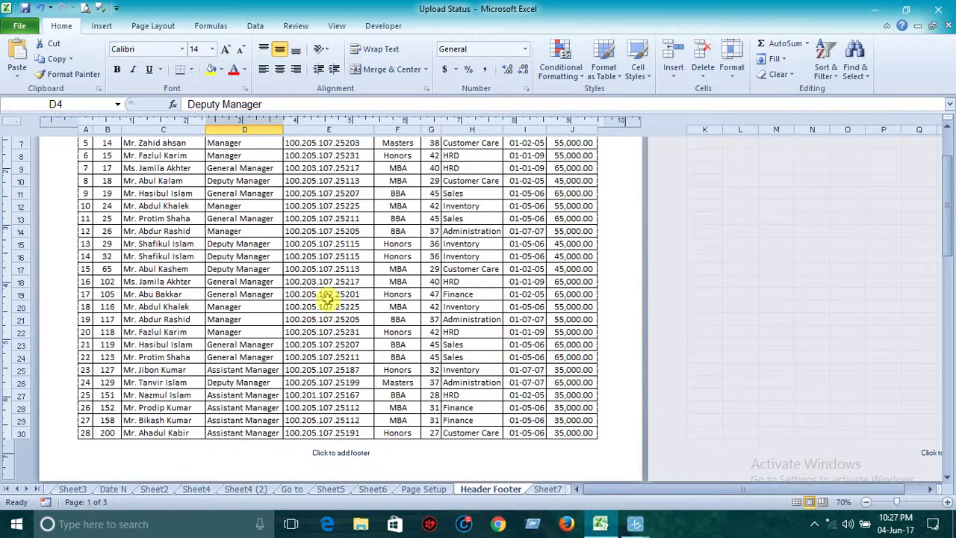
pyautogui.scroll(-1, 327, 297)
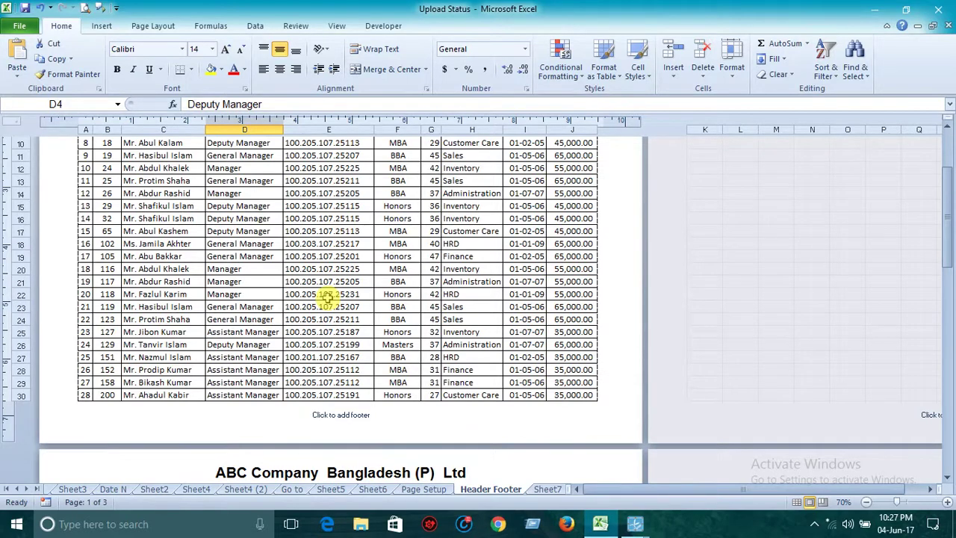
pyautogui.scroll(-1, 327, 297)
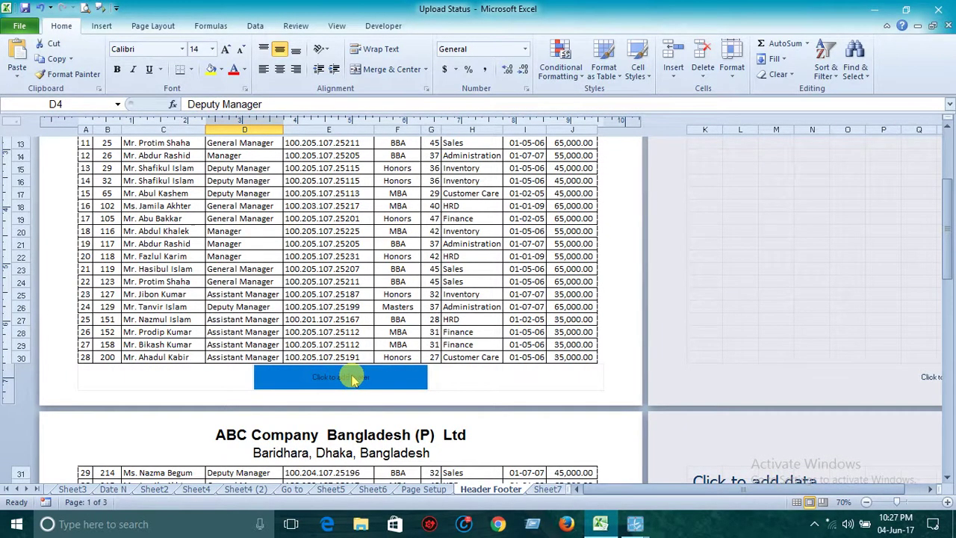
pyautogui.scroll(-1, 348, 376)
pyautogui.click(347, 340)
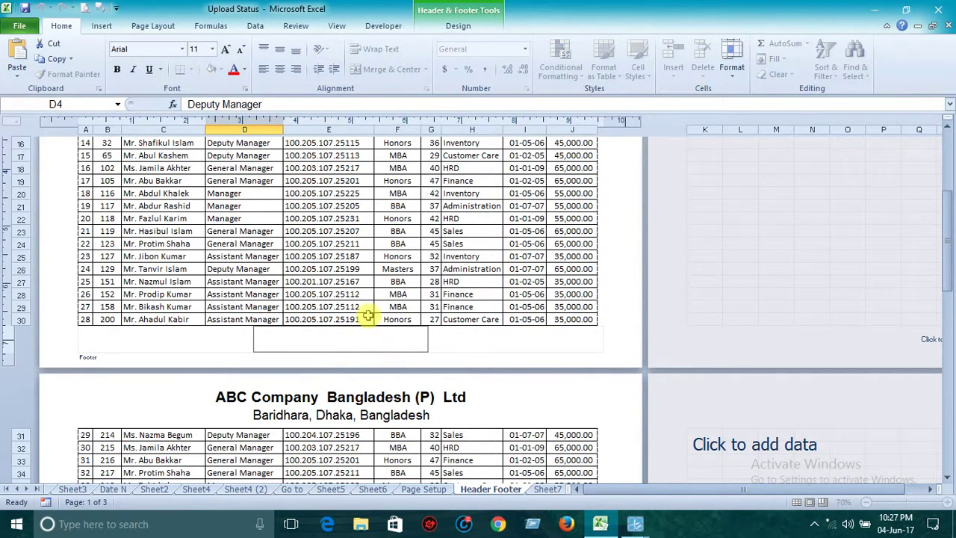
pyautogui.click(459, 26)
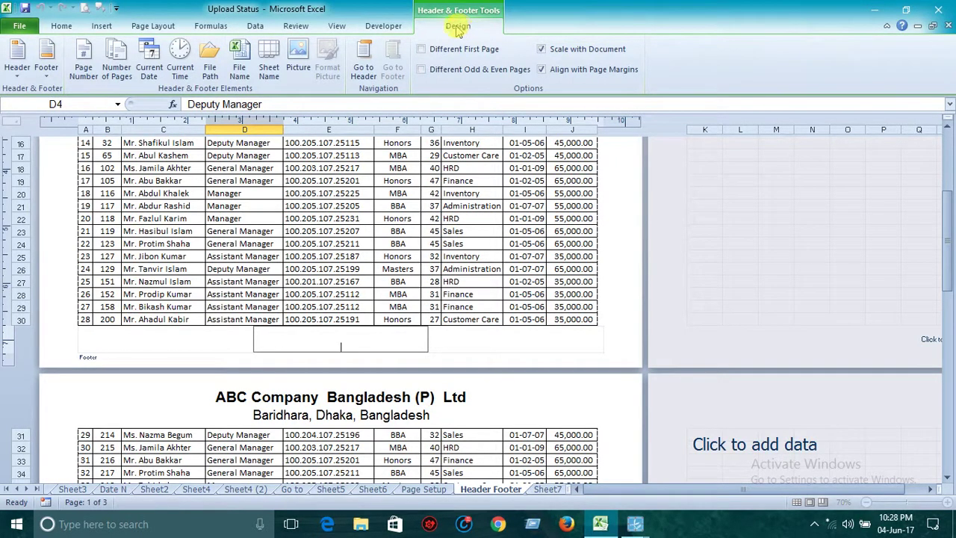
pyautogui.click(84, 75)
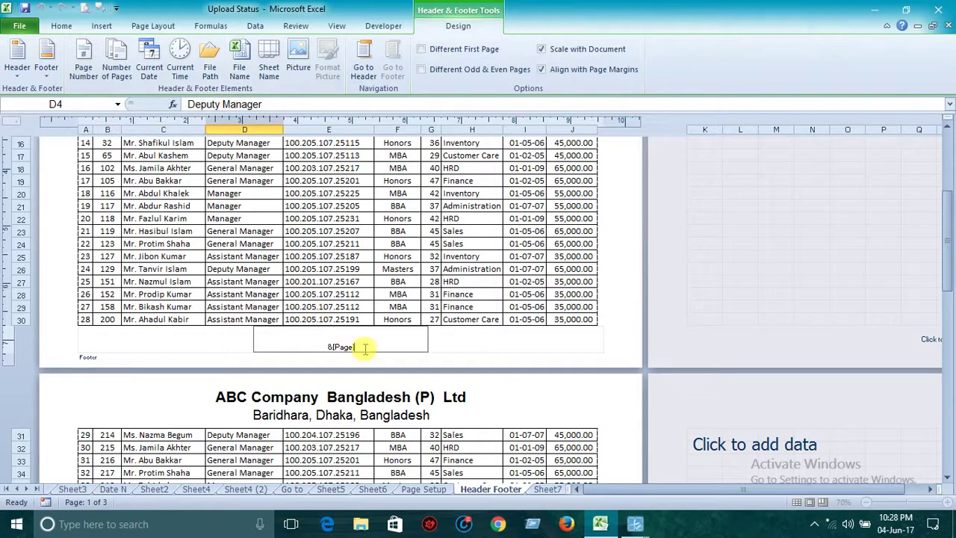
pyautogui.click(319, 281)
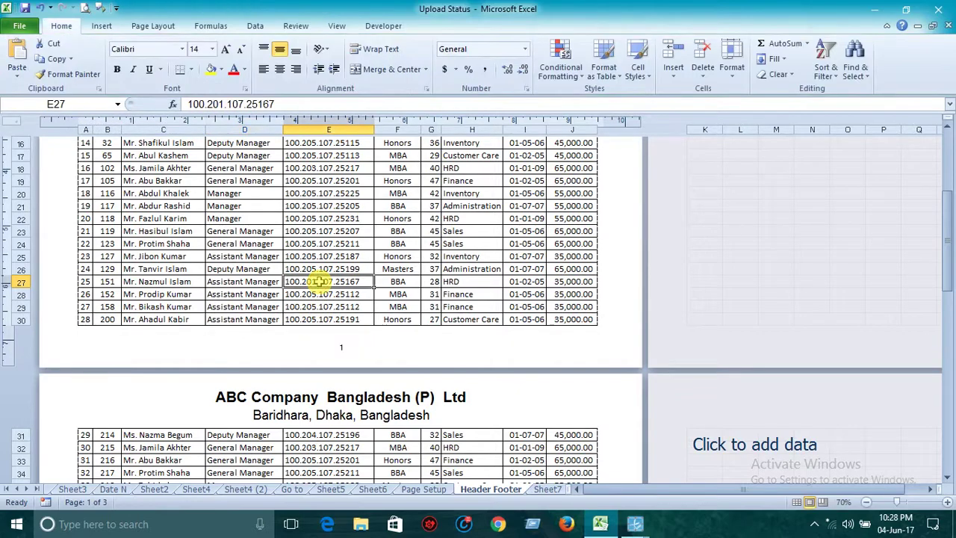
pyautogui.click(345, 353)
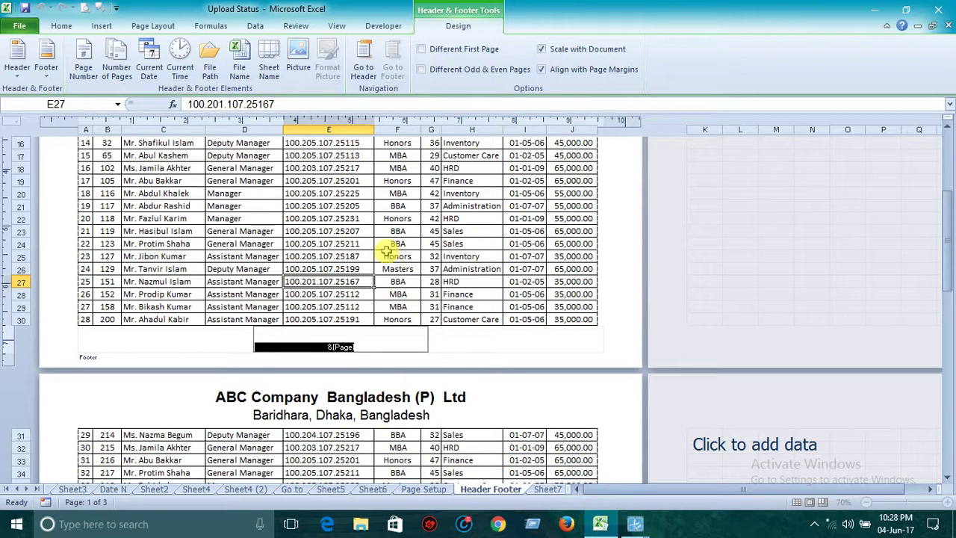
# Step: Replace the &[Page] code with the 'Page 1 of ?' footer preset
pyautogui.moveTo(367, 347); pyautogui.dragTo(327, 346)
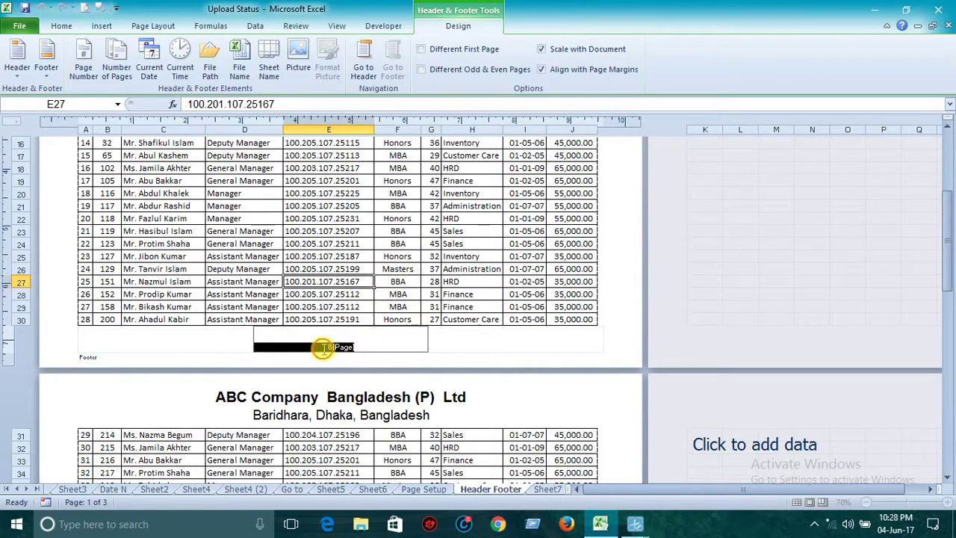
pyautogui.press('Delete')
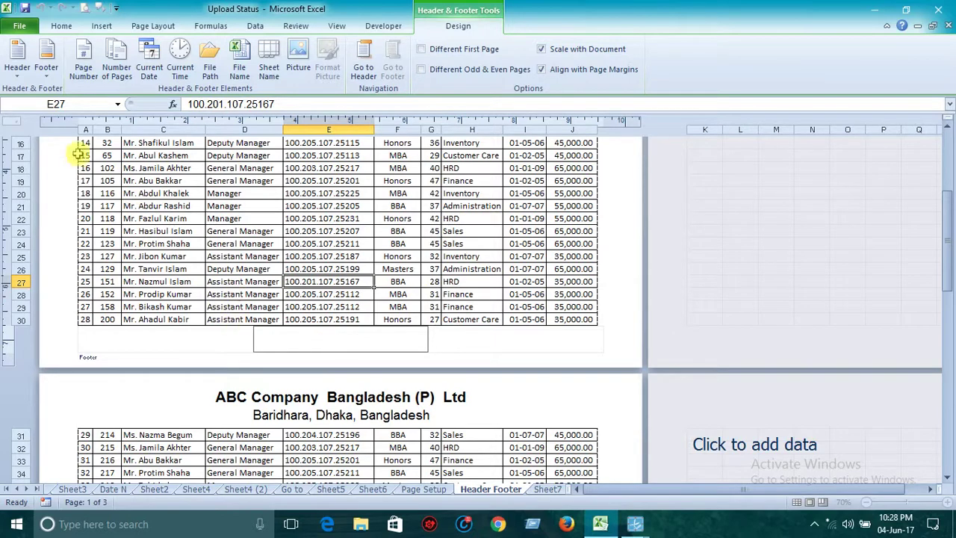
pyautogui.click(47, 73)
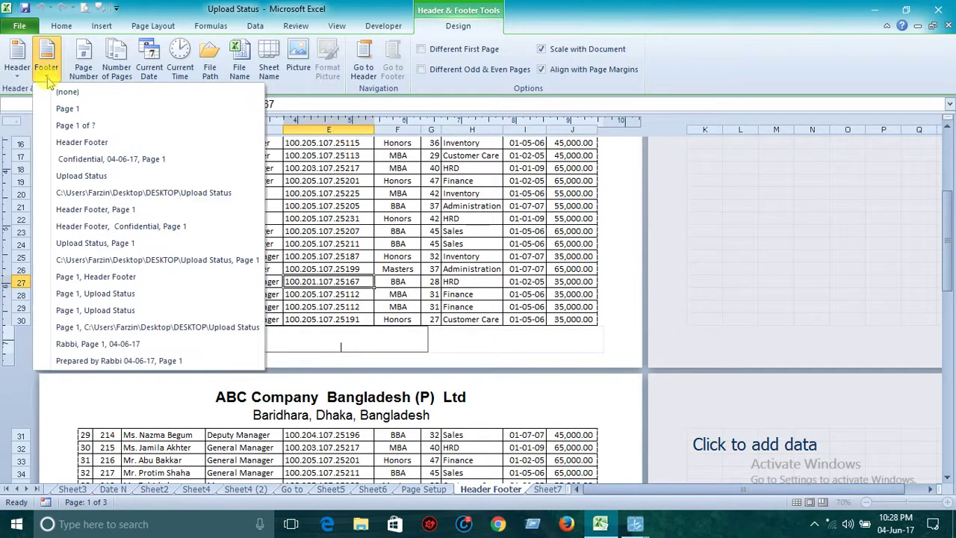
pyautogui.click(61, 127)
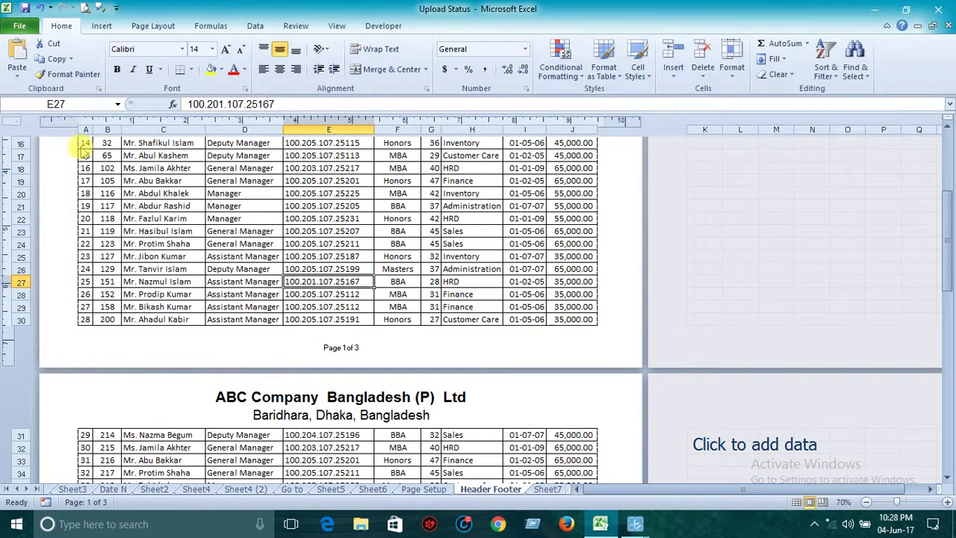
pyautogui.click(319, 338)
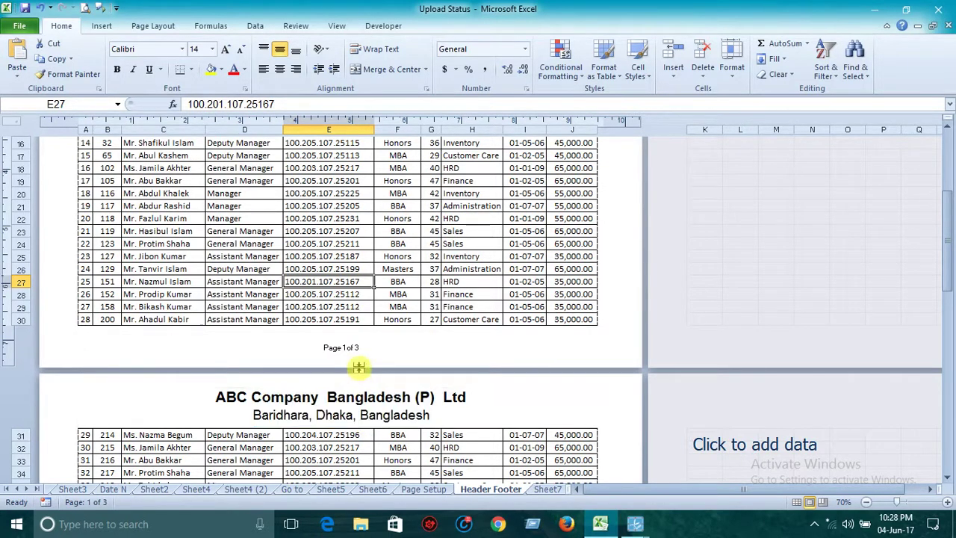
pyautogui.click(366, 349)
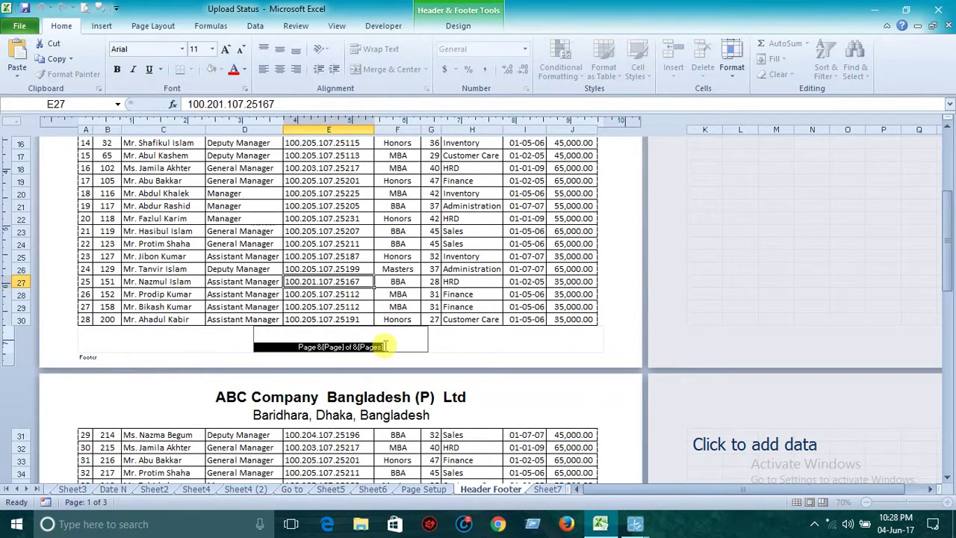
pyautogui.click(209, 334)
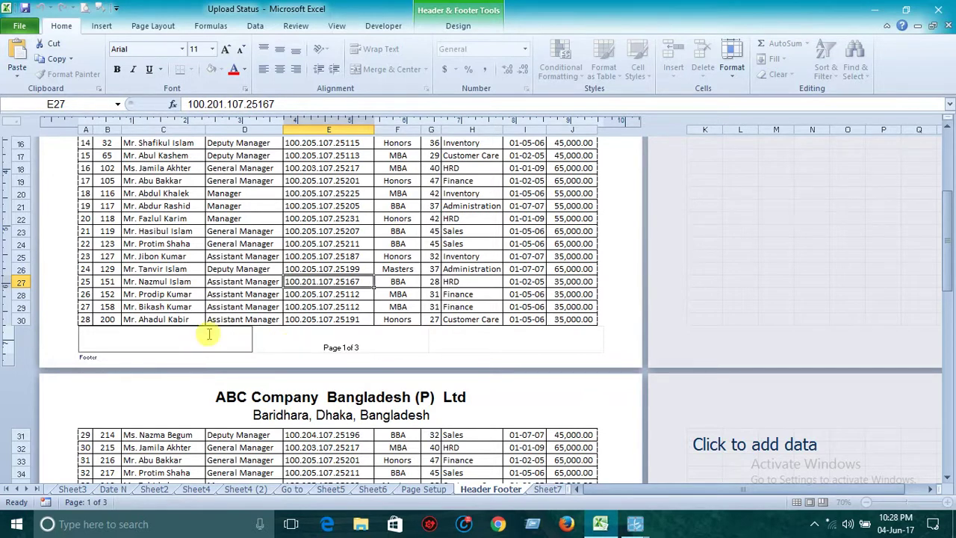
# Step: Add the current date (04-06-17) to the left footer section, then return to page one's top
pyautogui.click(458, 27)
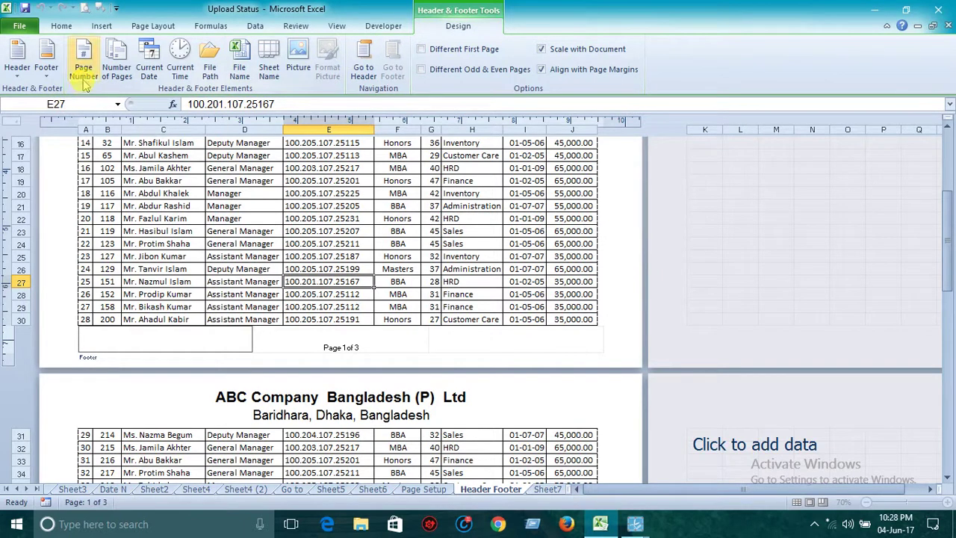
pyautogui.click(146, 76)
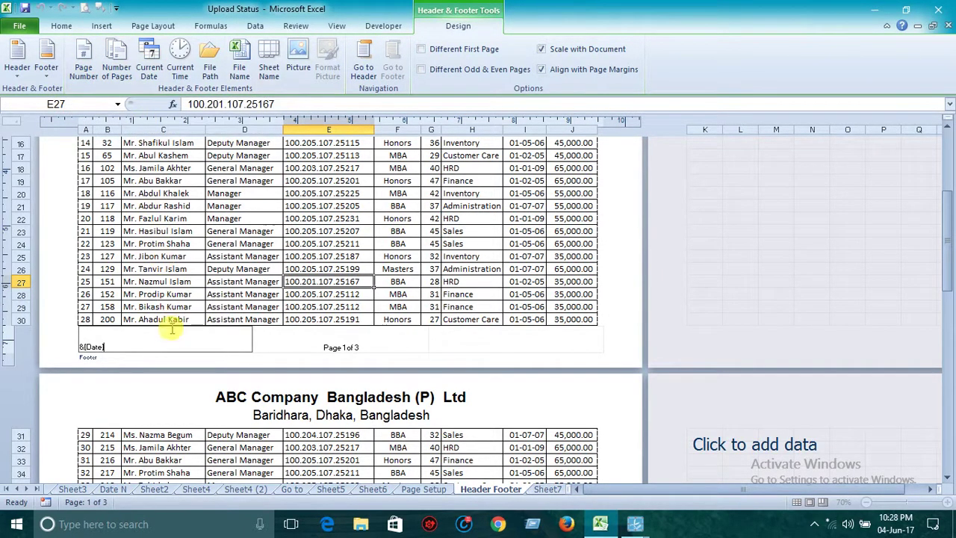
pyautogui.click(454, 337)
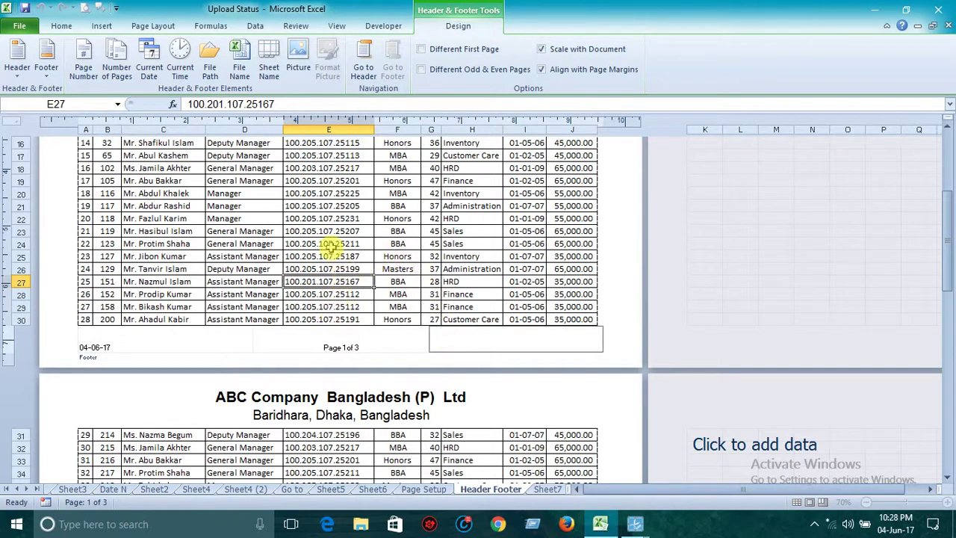
pyautogui.click(329, 245)
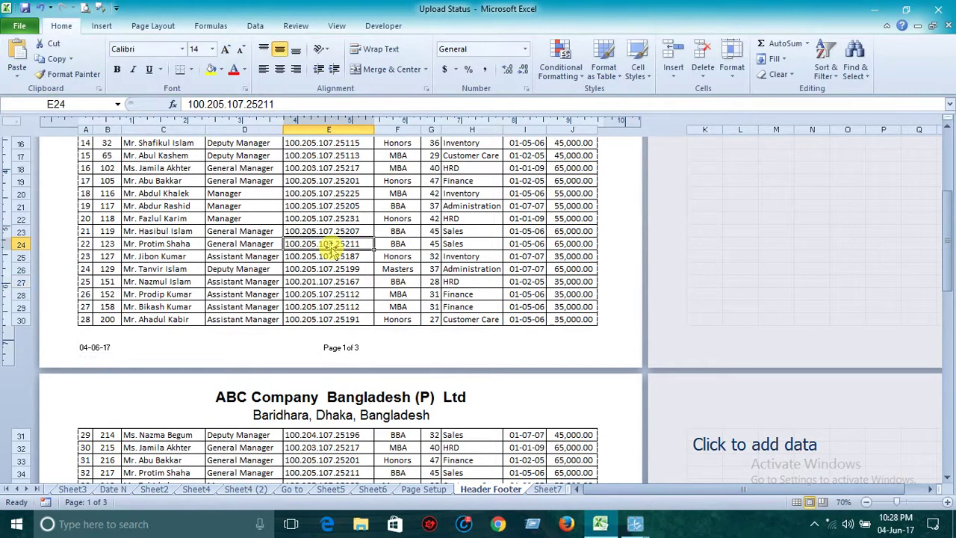
pyautogui.scroll(5, 331, 242)
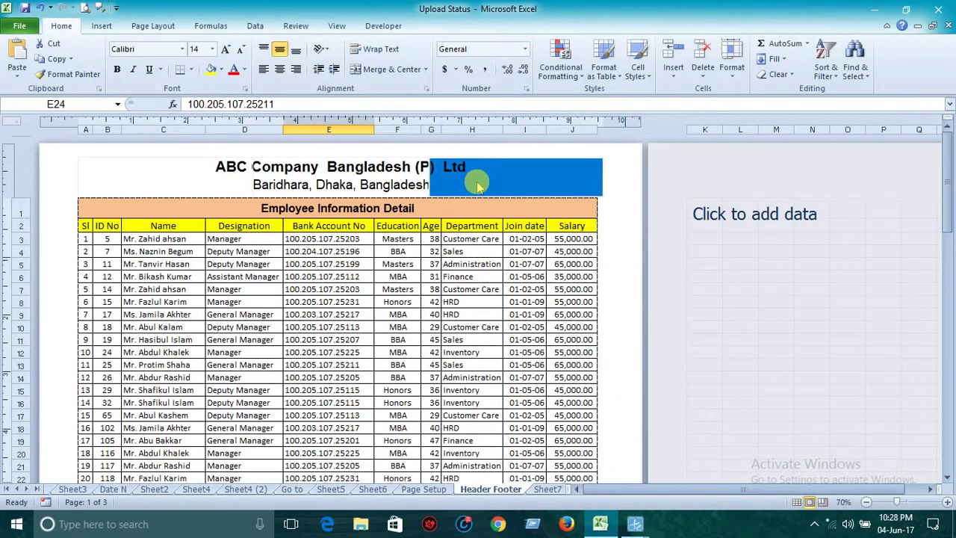
# Step: Insert the 2233 picture from the Desktop into the header's right section
pyautogui.click(472, 185)
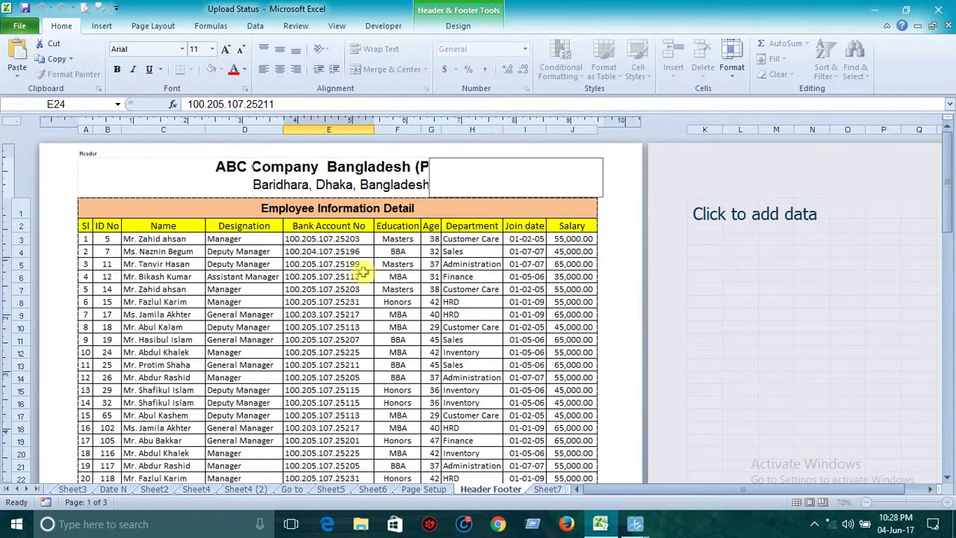
pyautogui.click(431, 265)
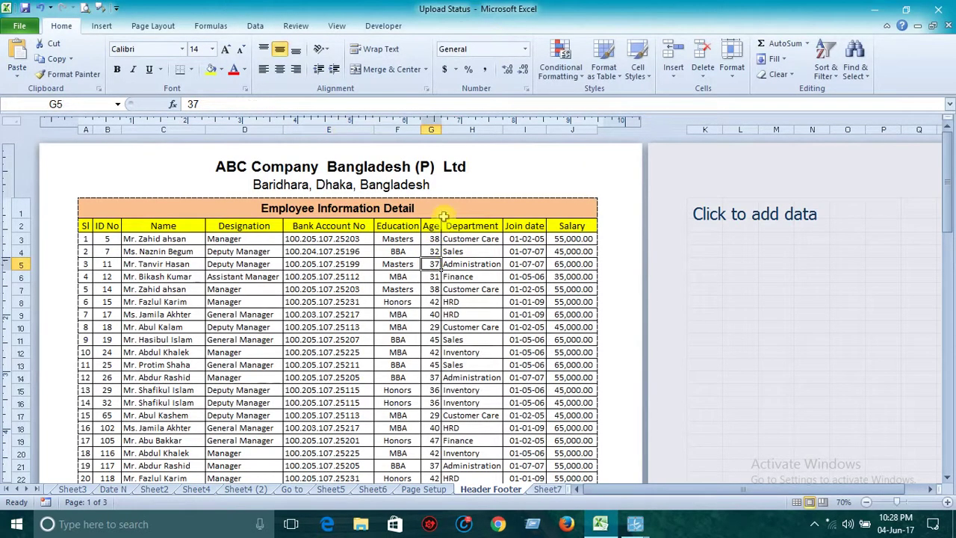
pyautogui.click(553, 183)
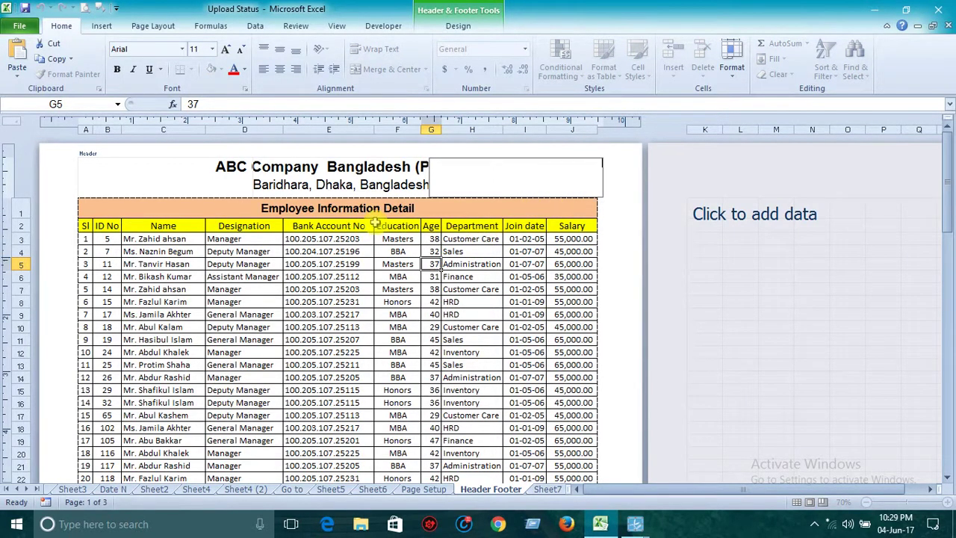
pyautogui.click(457, 27)
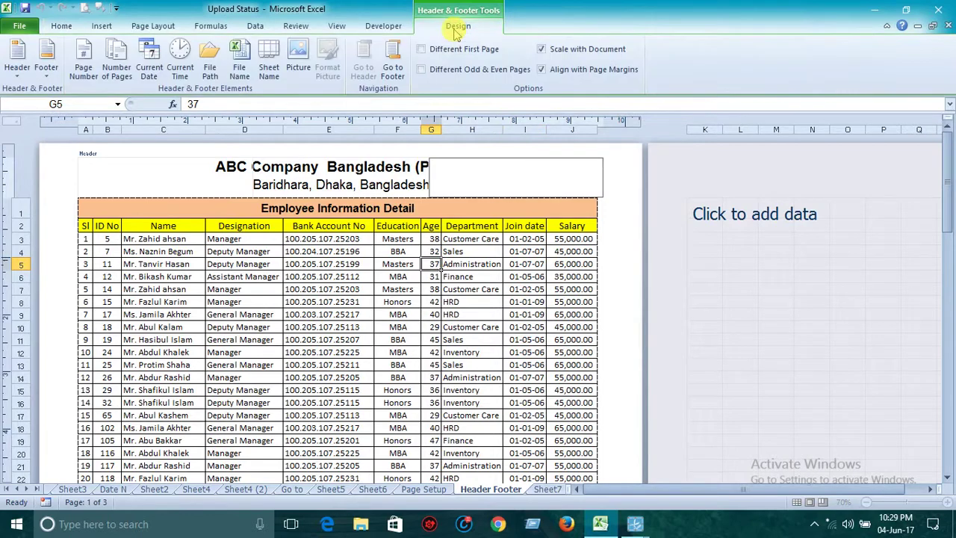
pyautogui.click(299, 69)
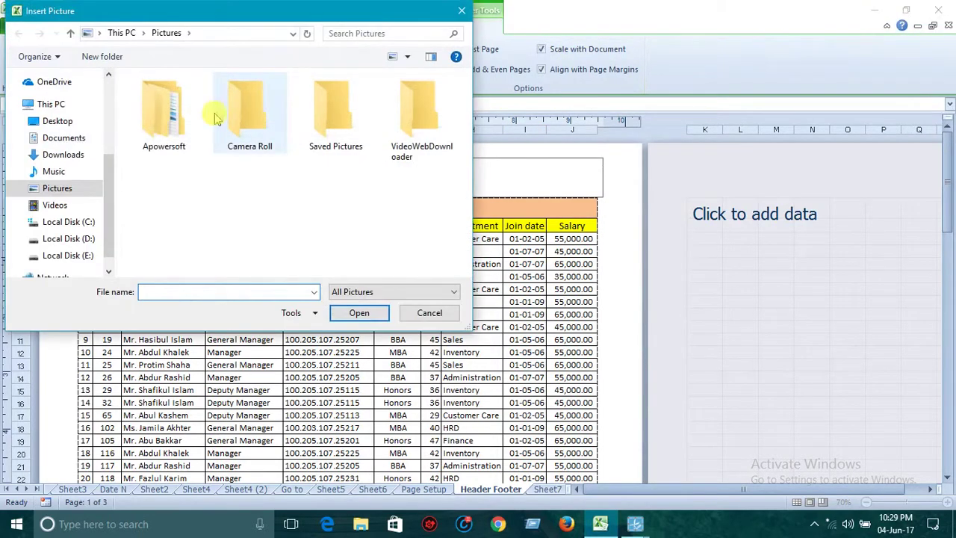
pyautogui.click(58, 122)
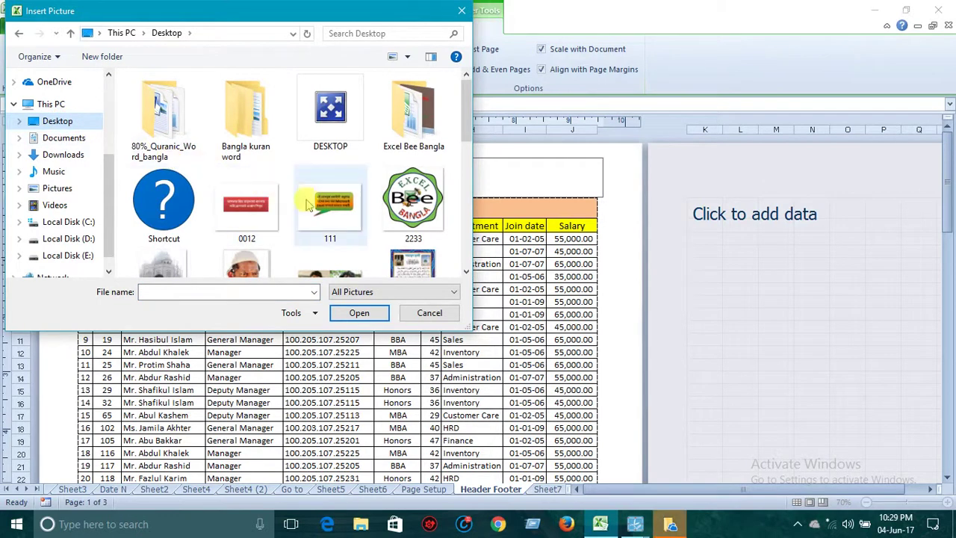
pyautogui.click(418, 200)
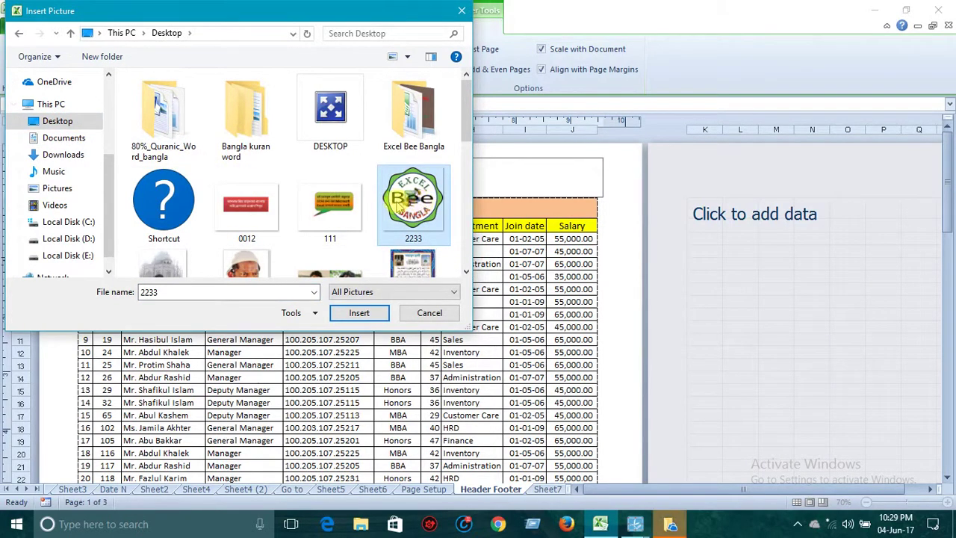
pyautogui.click(359, 312)
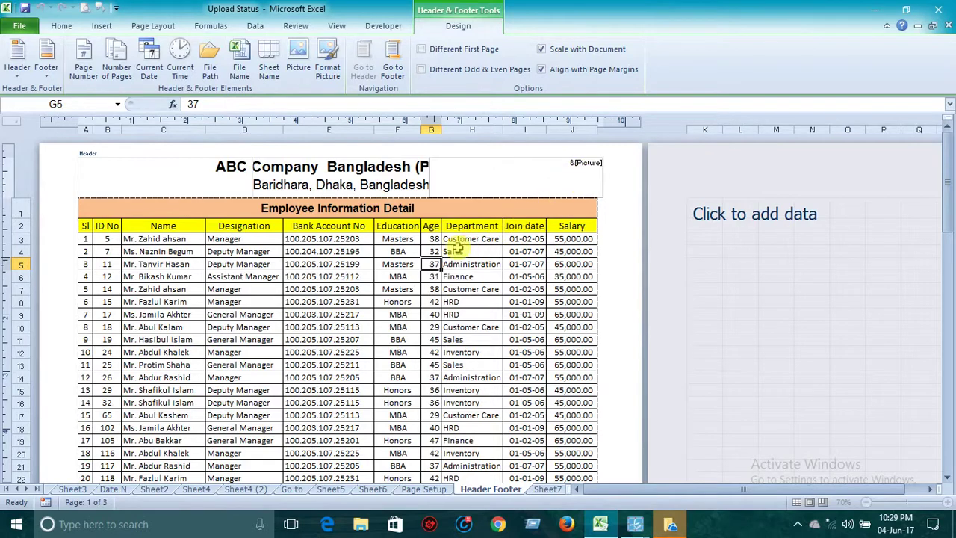
# Step: Scale the header logo to 15% (1.24" by 1.19") through Format Picture
pyautogui.click(396, 265)
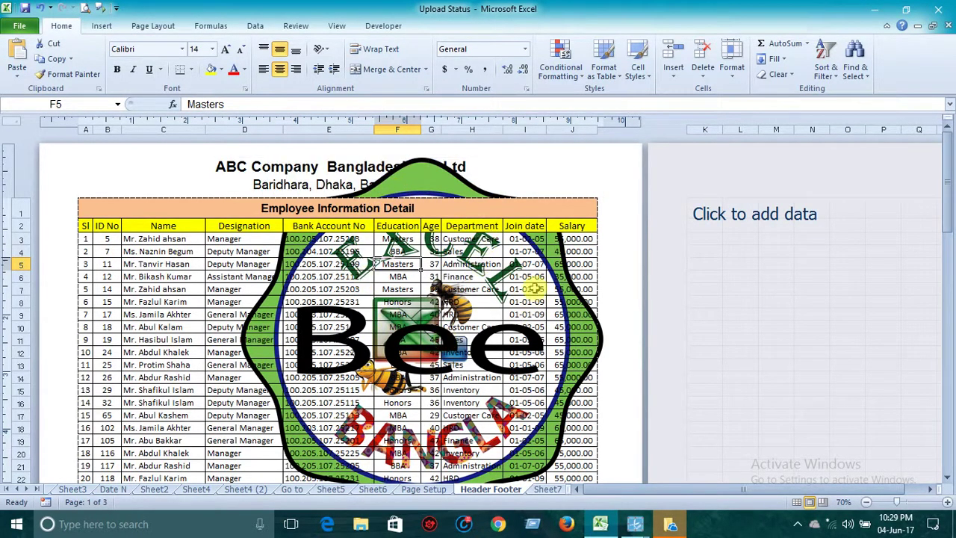
pyautogui.click(511, 182)
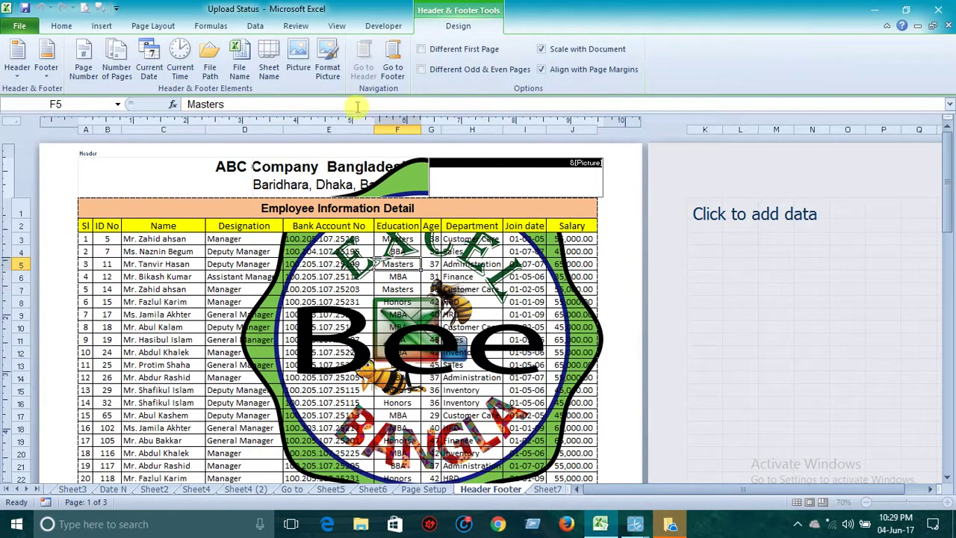
pyautogui.click(328, 75)
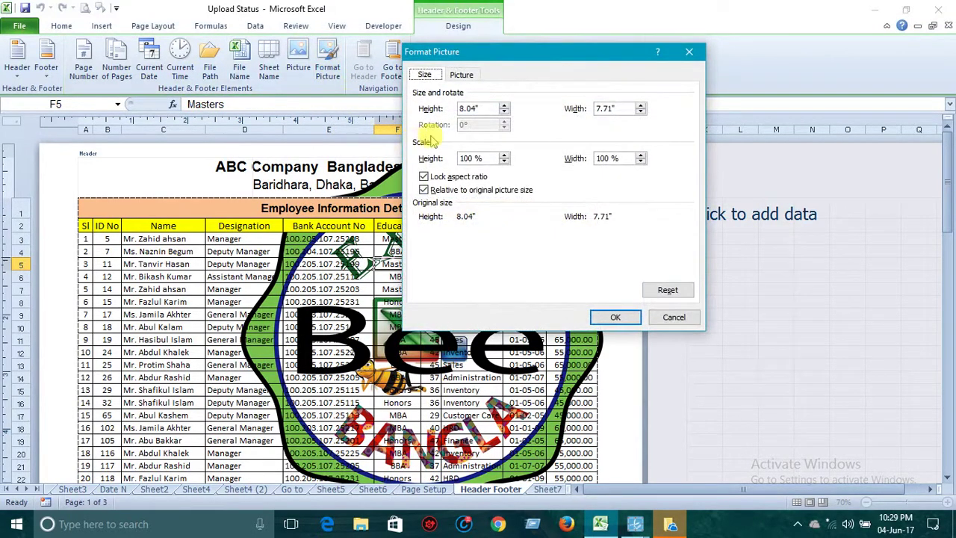
pyautogui.click(504, 112)
pyautogui.click(505, 112)
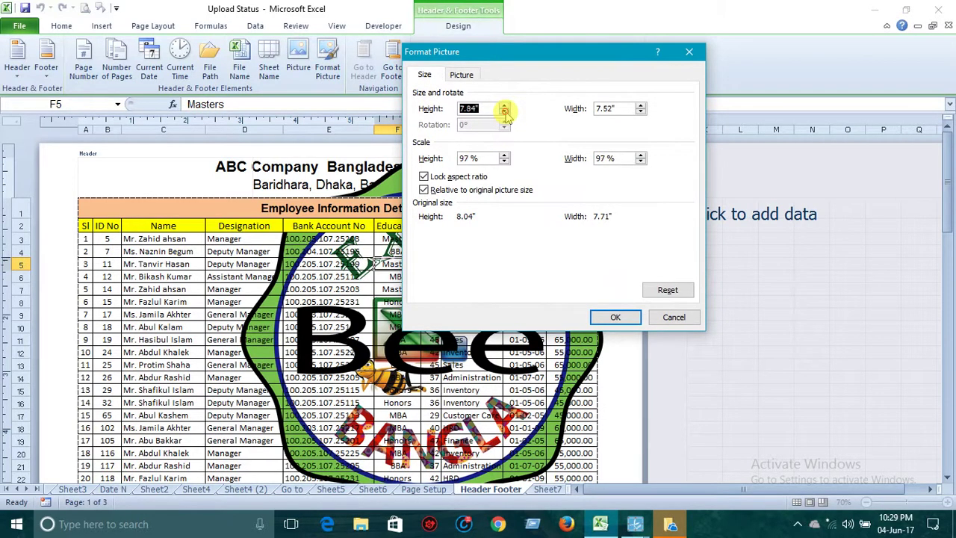
pyautogui.click(504, 112)
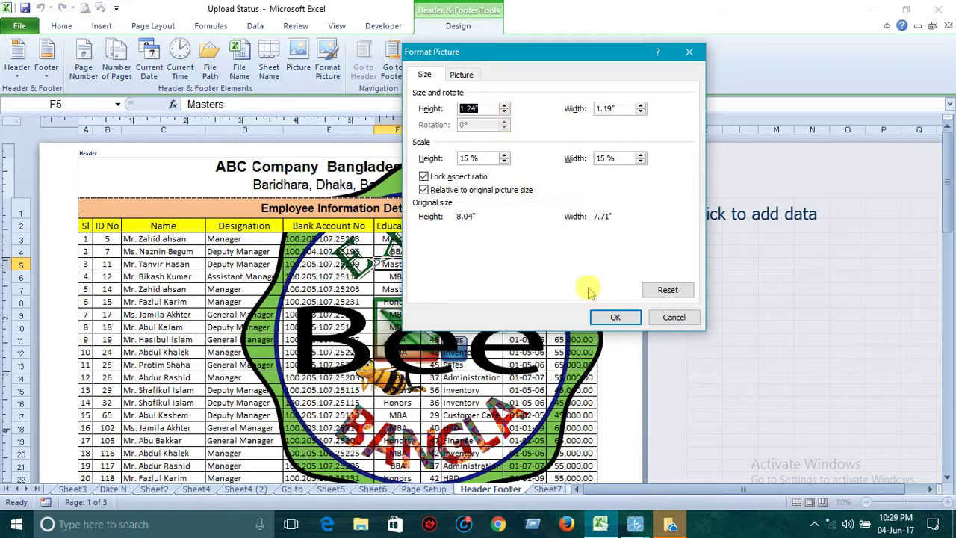
pyautogui.click(614, 317)
pyautogui.click(528, 301)
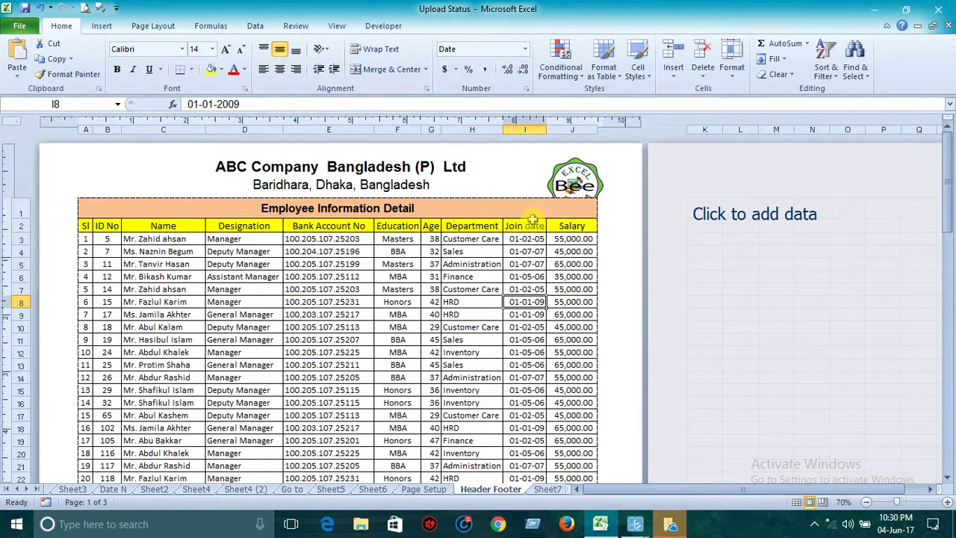
# Step: Reduce the header logo to 11% scale, 0.94" tall
pyautogui.click(566, 183)
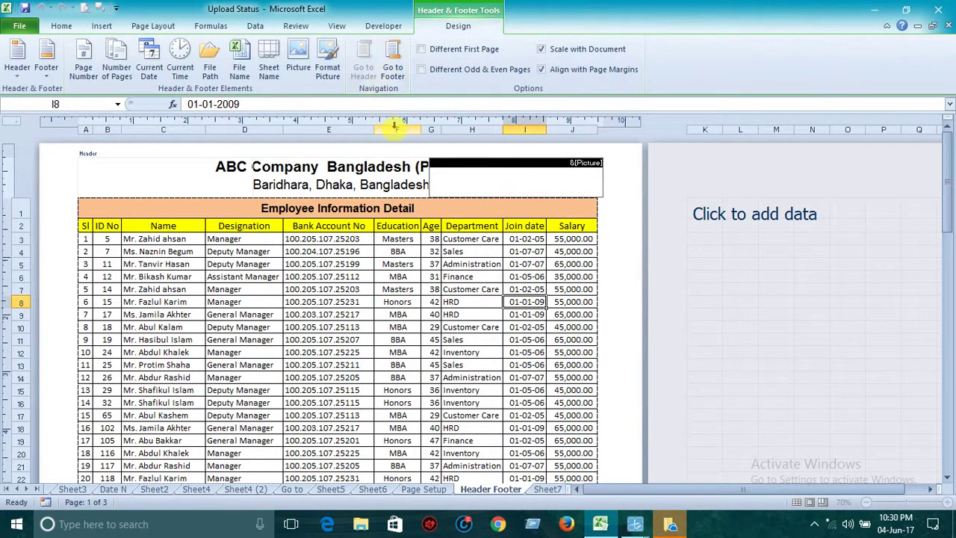
pyautogui.click(329, 73)
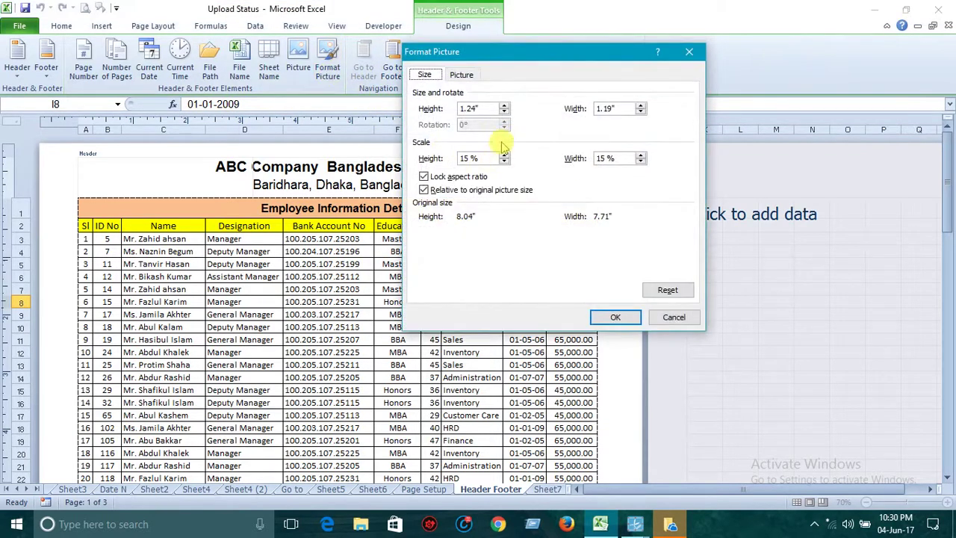
pyautogui.click(505, 113)
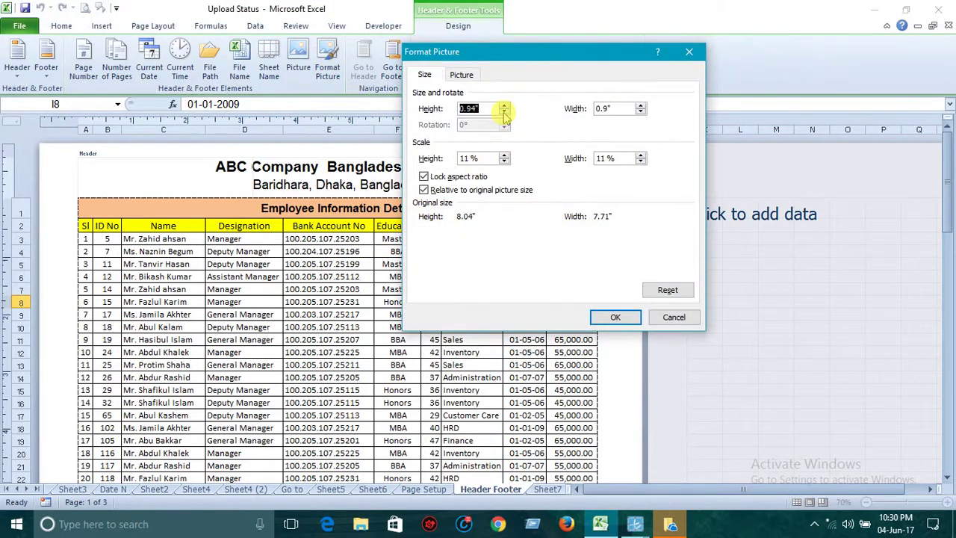
pyautogui.click(615, 317)
pyautogui.click(464, 315)
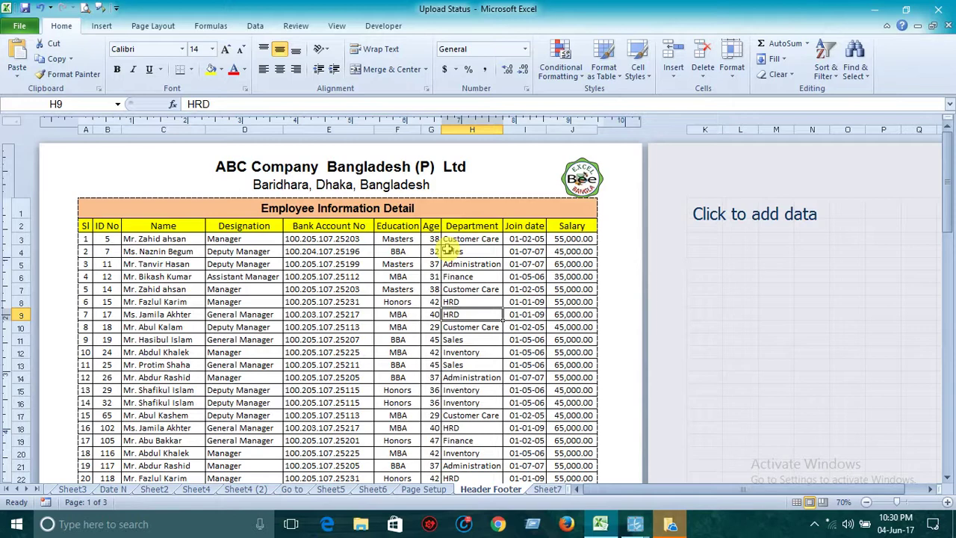
# Step: Check the header's logo and address sections, then return to the table cells
pyautogui.click(478, 191)
pyautogui.click(408, 263)
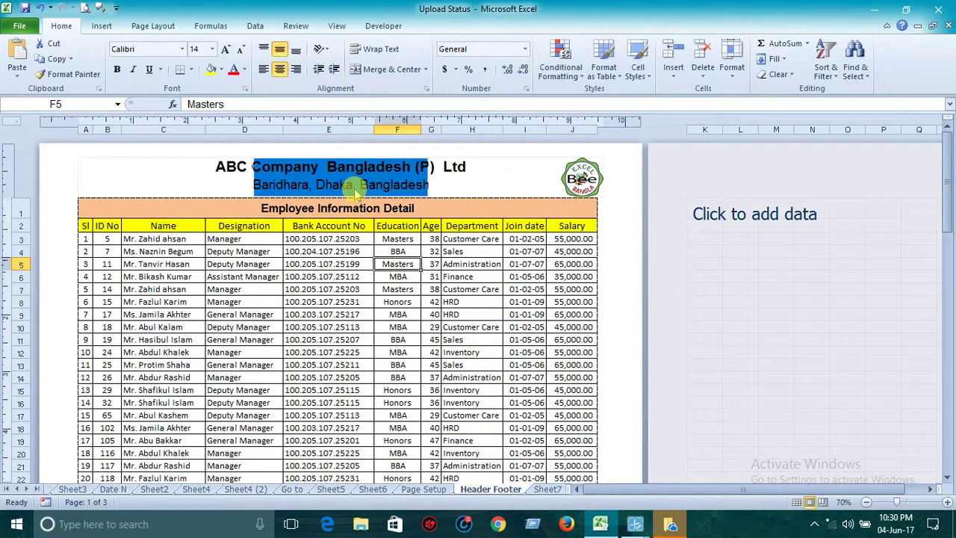
pyautogui.click(357, 193)
pyautogui.click(338, 263)
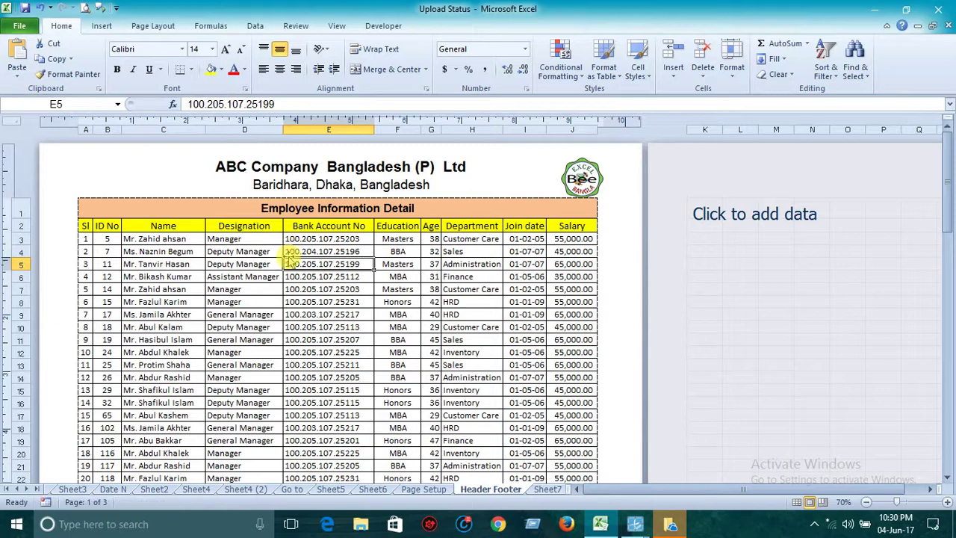
pyautogui.click(314, 314)
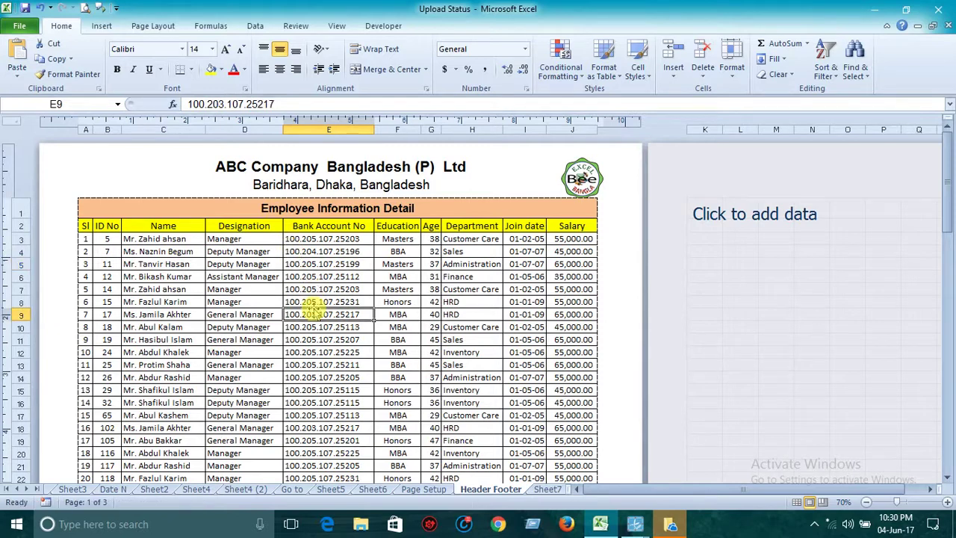
# Step: Raise the top page margin to 1.25 in the Page Setup Margins settings
pyautogui.click(153, 25)
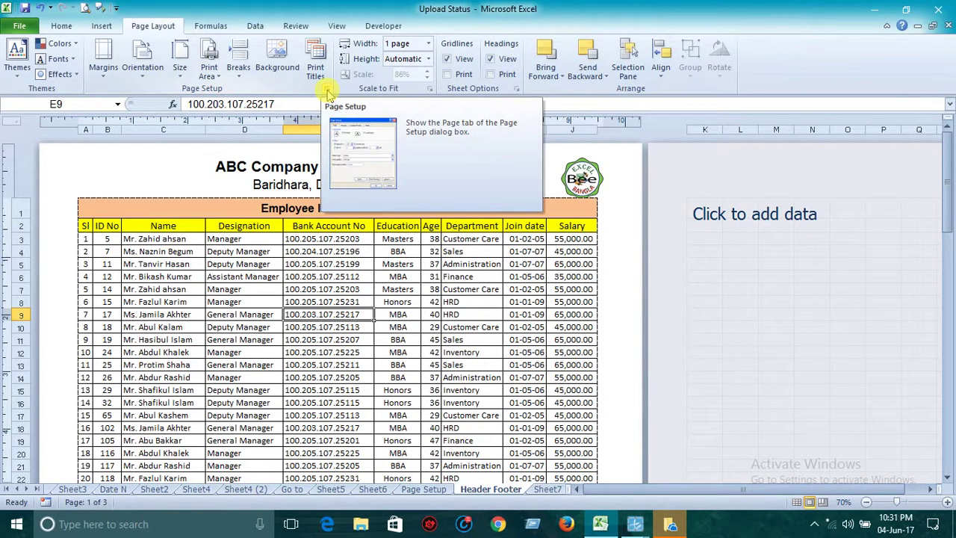
pyautogui.click(327, 89)
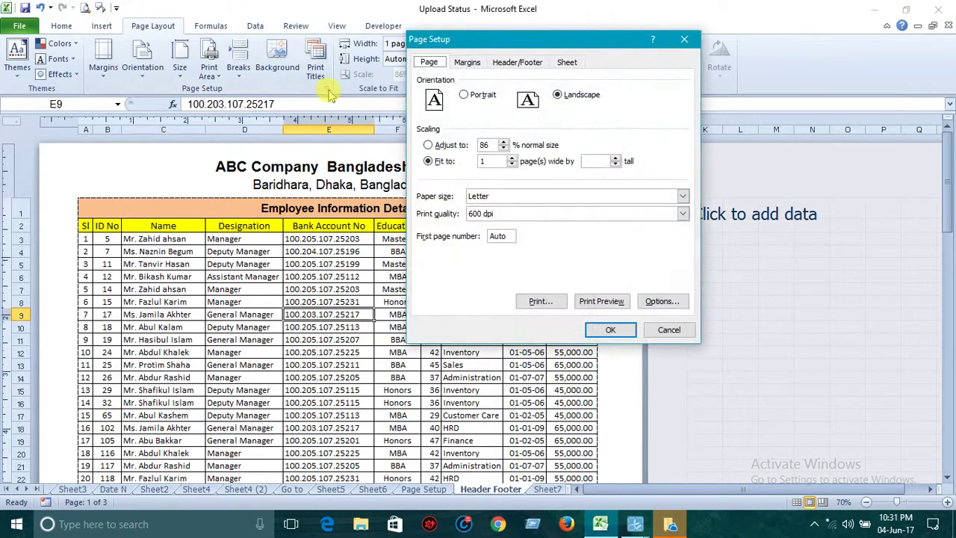
pyautogui.click(466, 62)
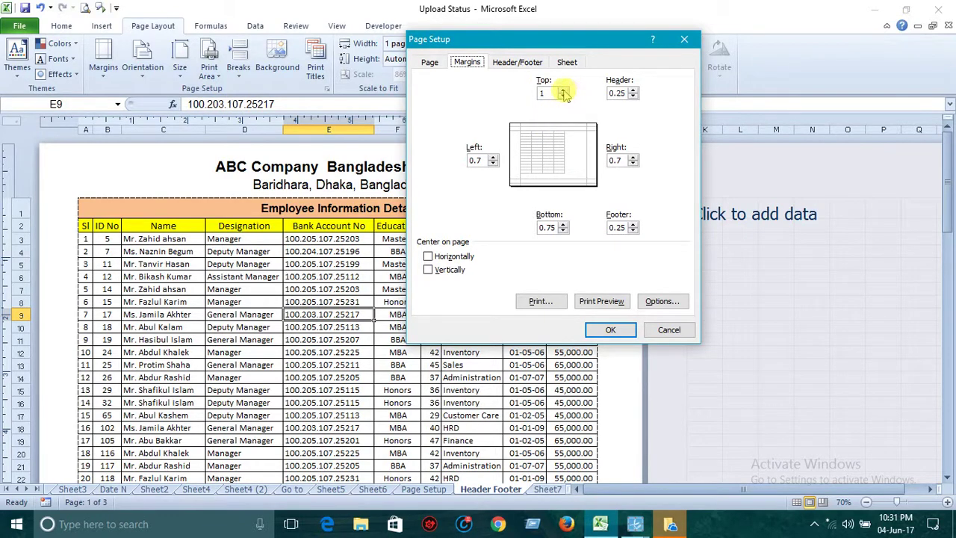
pyautogui.click(563, 90)
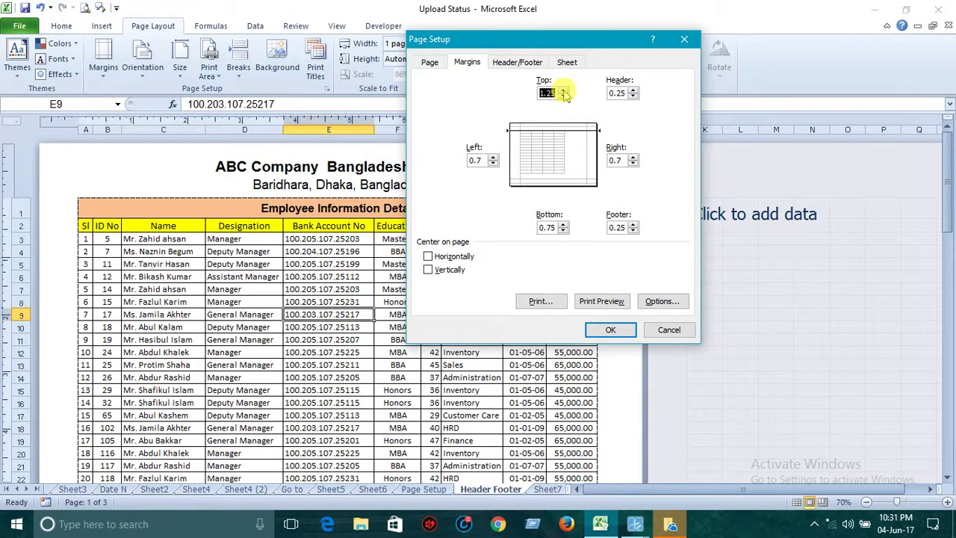
pyautogui.click(611, 329)
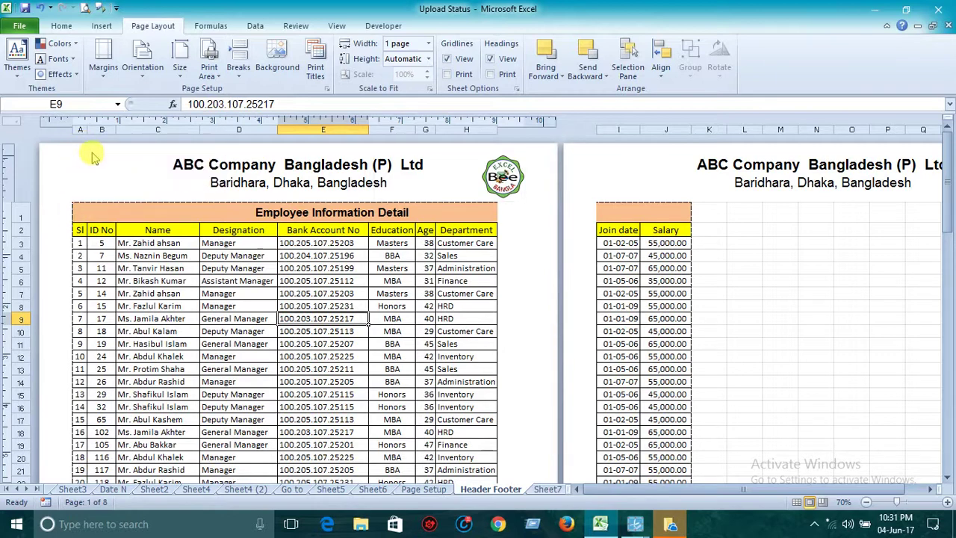
pyautogui.click(88, 180)
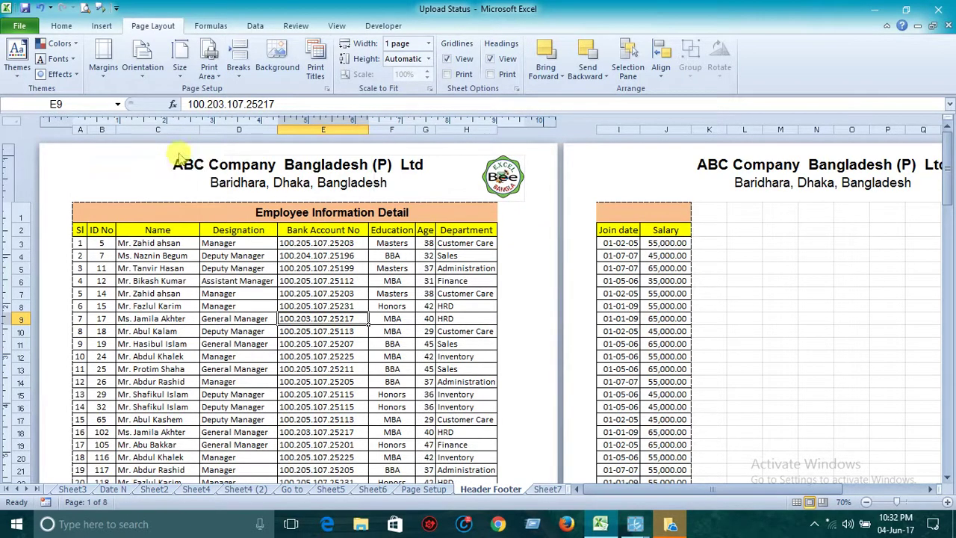
pyautogui.click(431, 89)
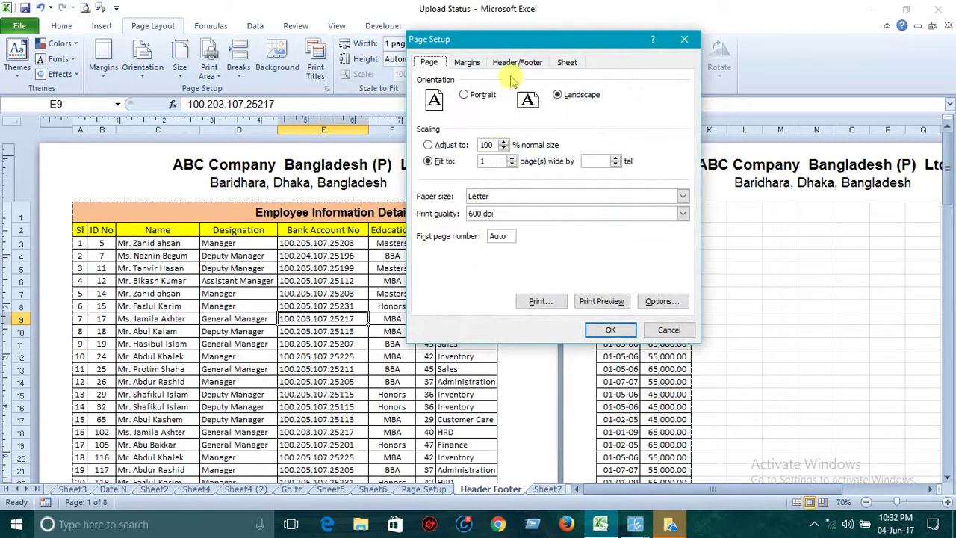
pyautogui.click(466, 62)
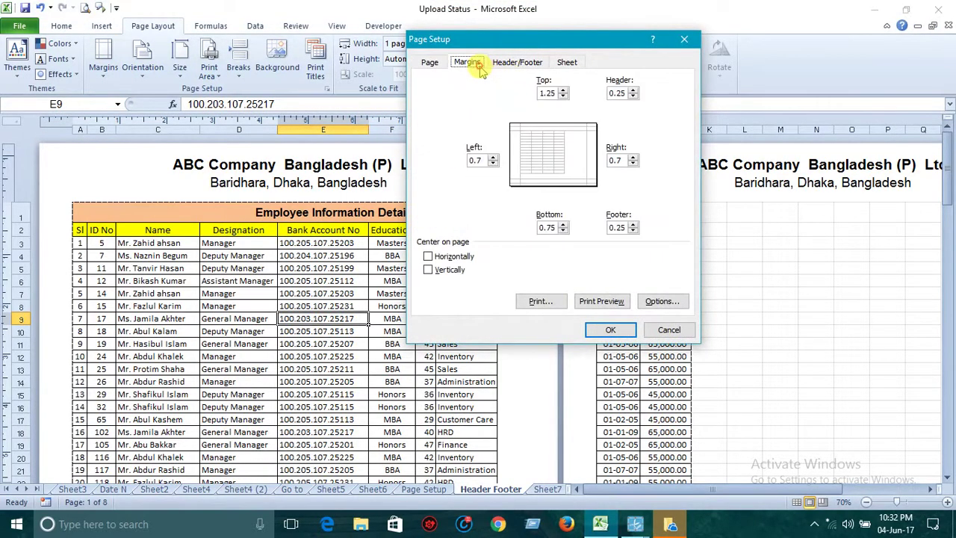
pyautogui.click(563, 97)
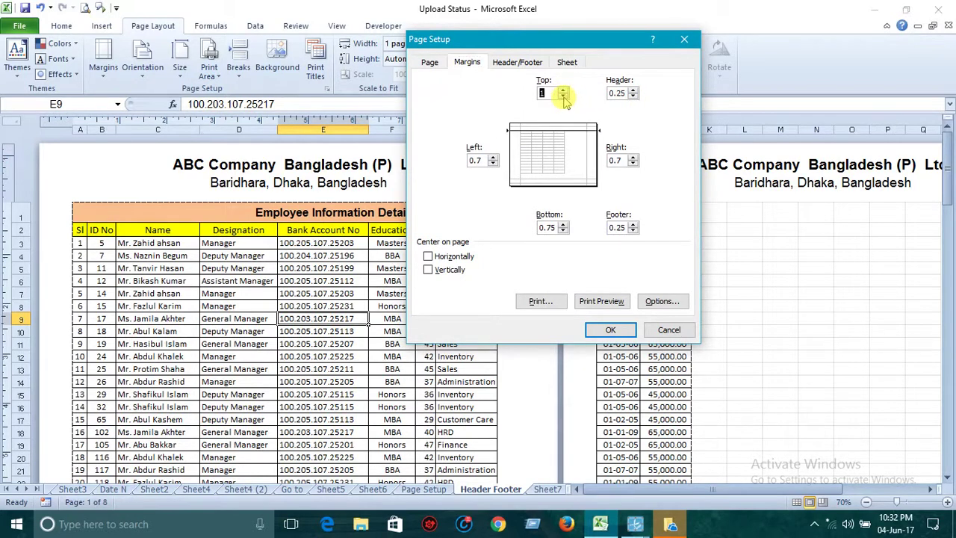
pyautogui.click(633, 91)
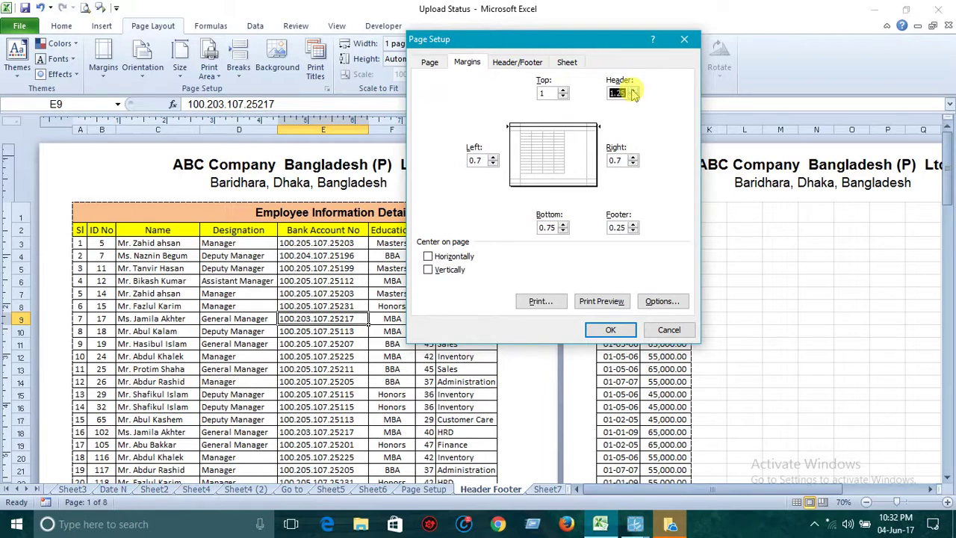
pyautogui.click(611, 330)
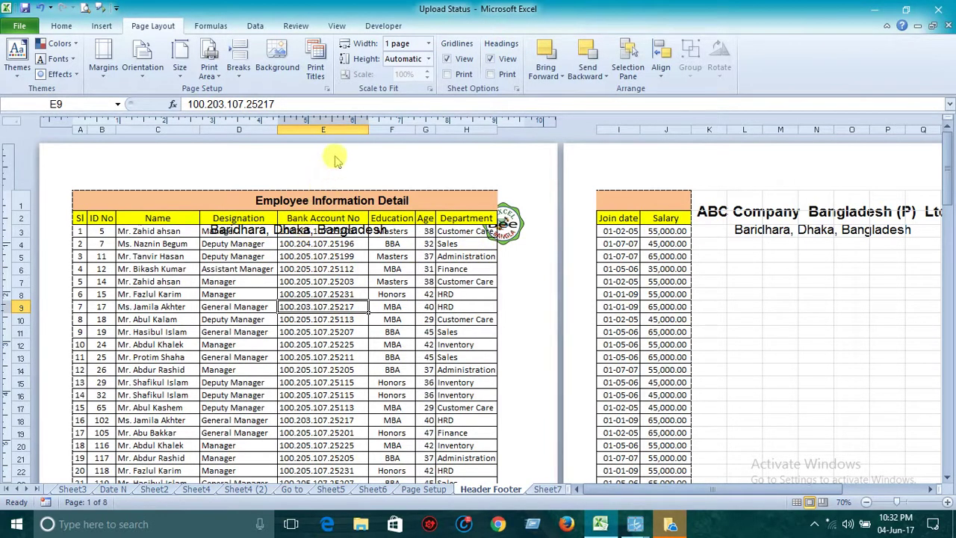
pyautogui.click(327, 88)
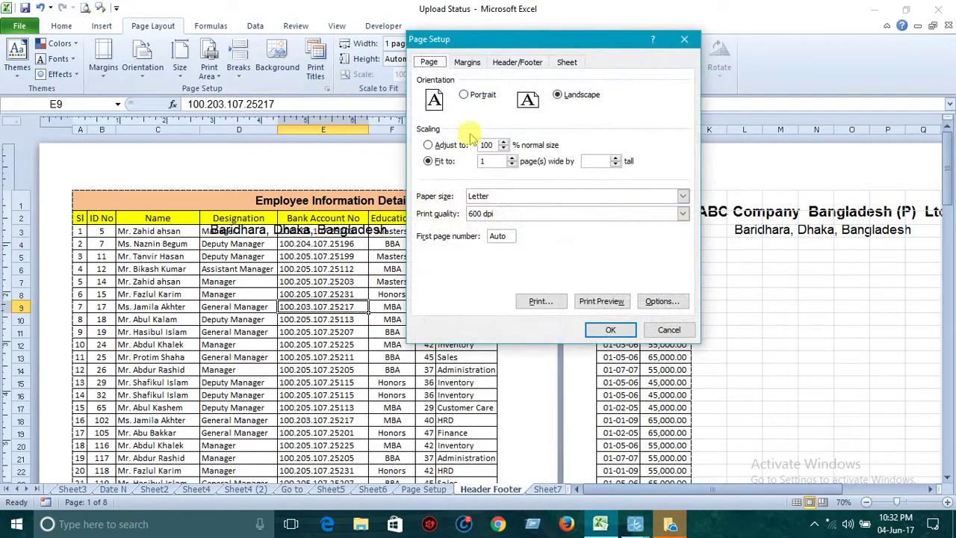
pyautogui.click(467, 63)
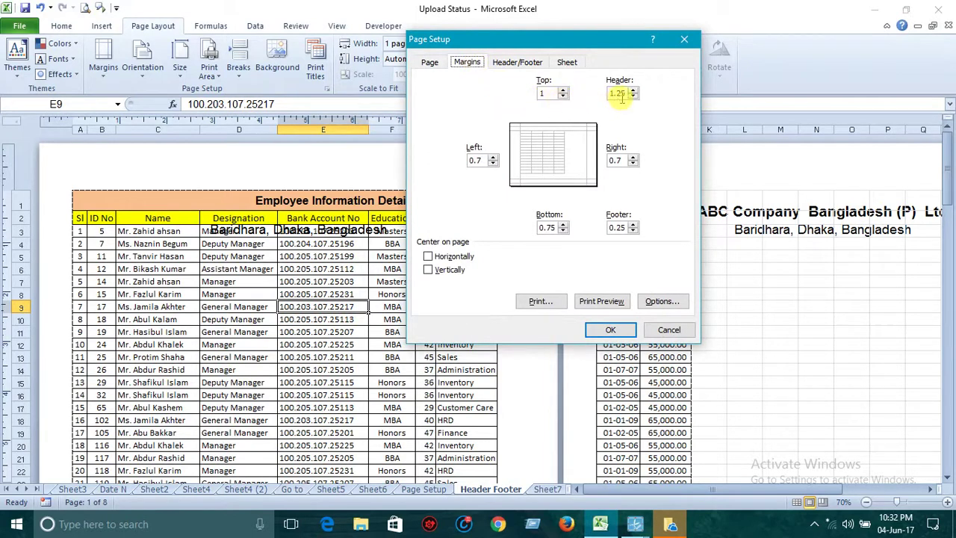
pyautogui.click(563, 90)
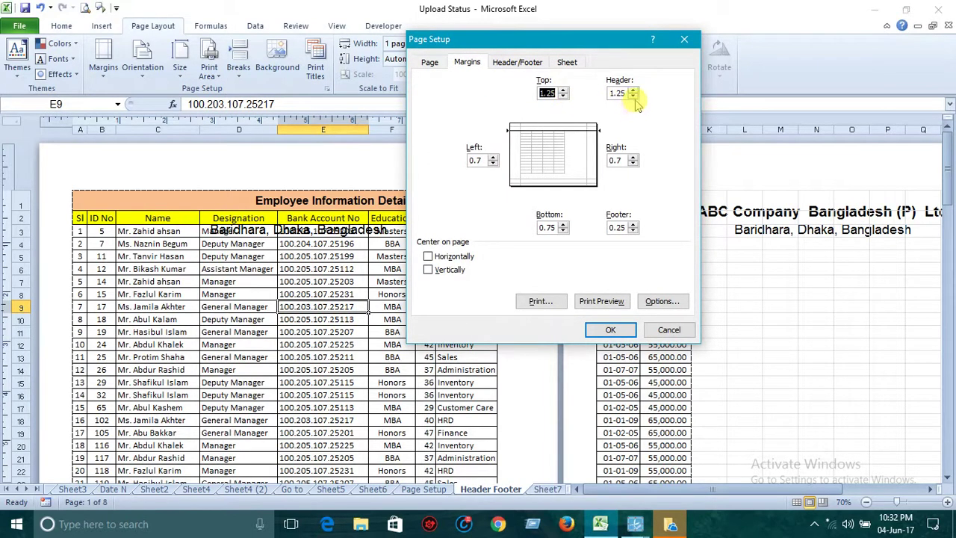
pyautogui.press('Tab')
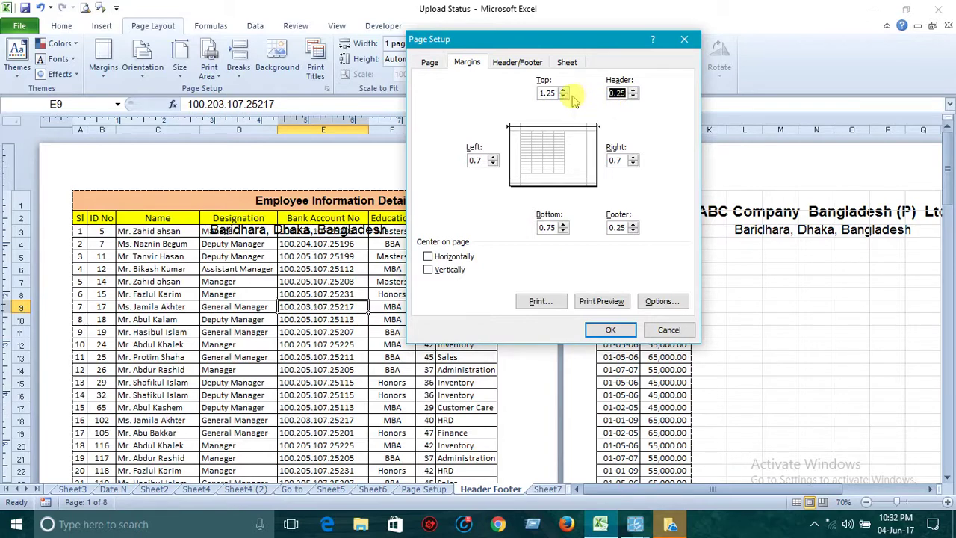
pyautogui.click(611, 330)
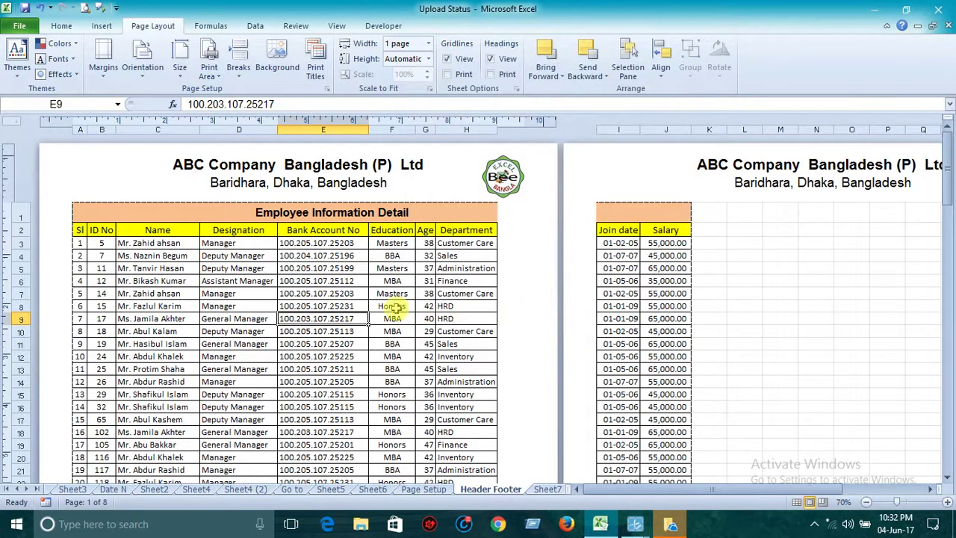
pyautogui.click(317, 196)
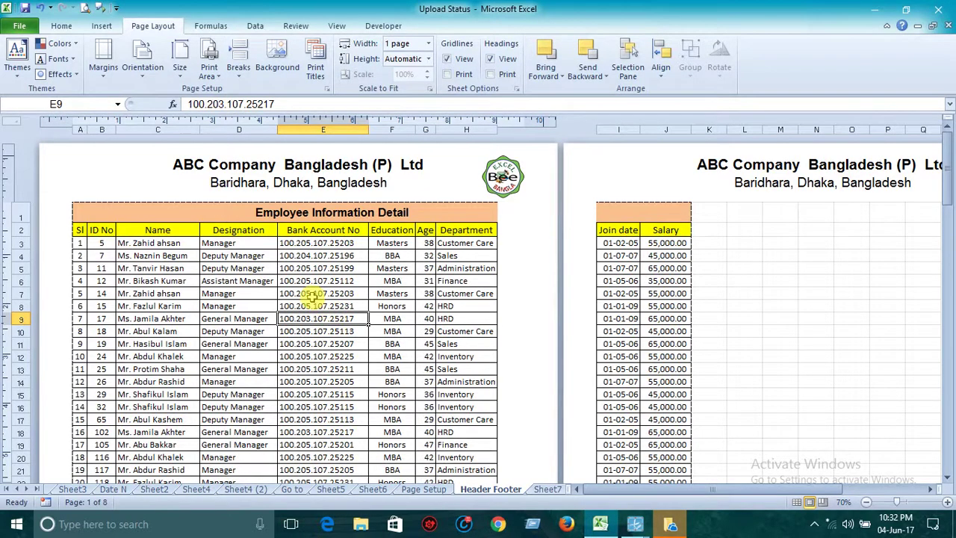
# Step: Check the print preview's header, logo, date and Page 1 of 3 footer, then return to the sheet
pyautogui.click(84, 9)
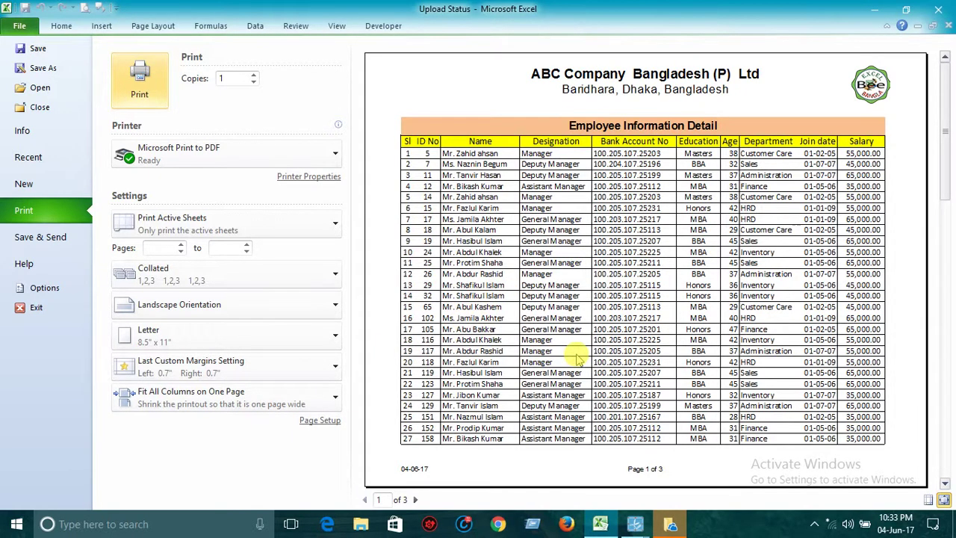
pyautogui.press('Escape')
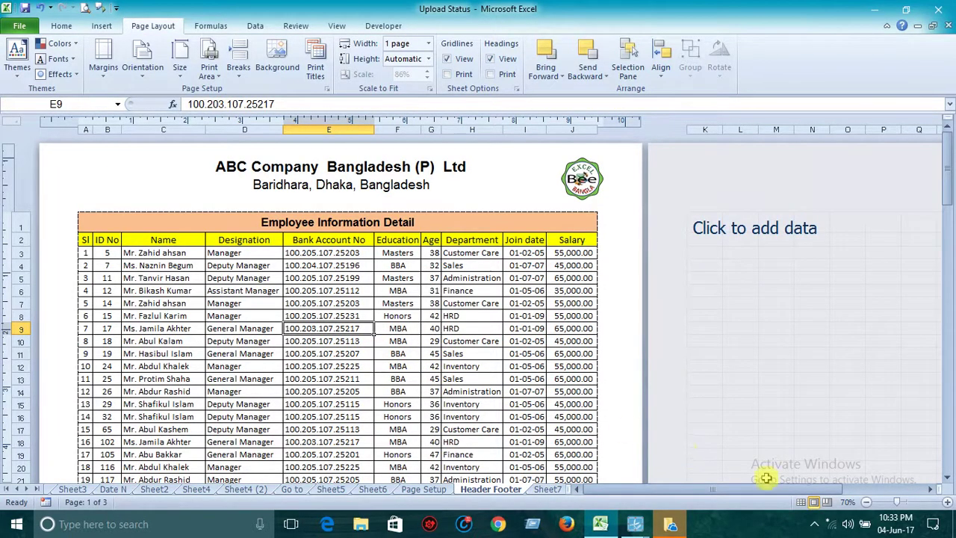
# Step: Switch to Normal view, briefly recheck Page Layout view, then settle back in Normal view
pyautogui.click(799, 502)
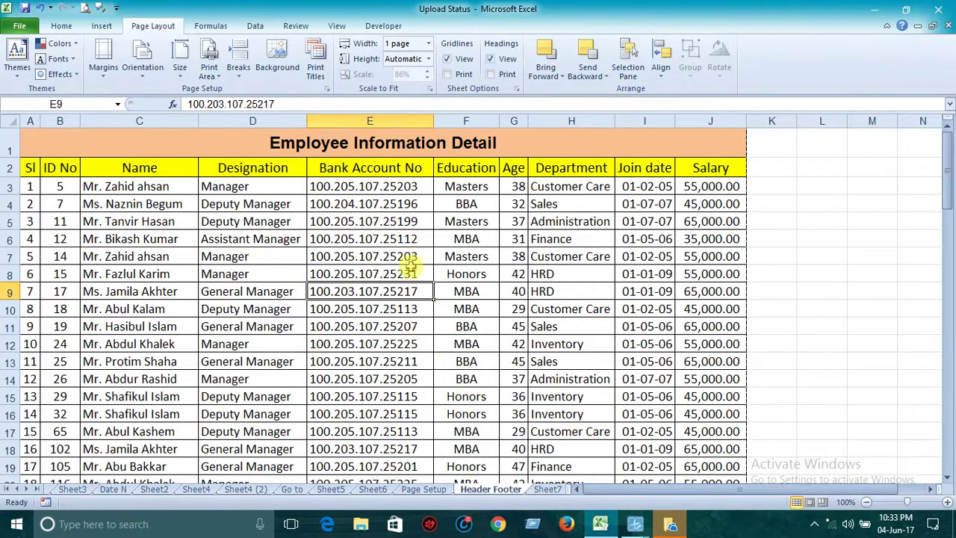
pyautogui.scroll(-3, 333, 335)
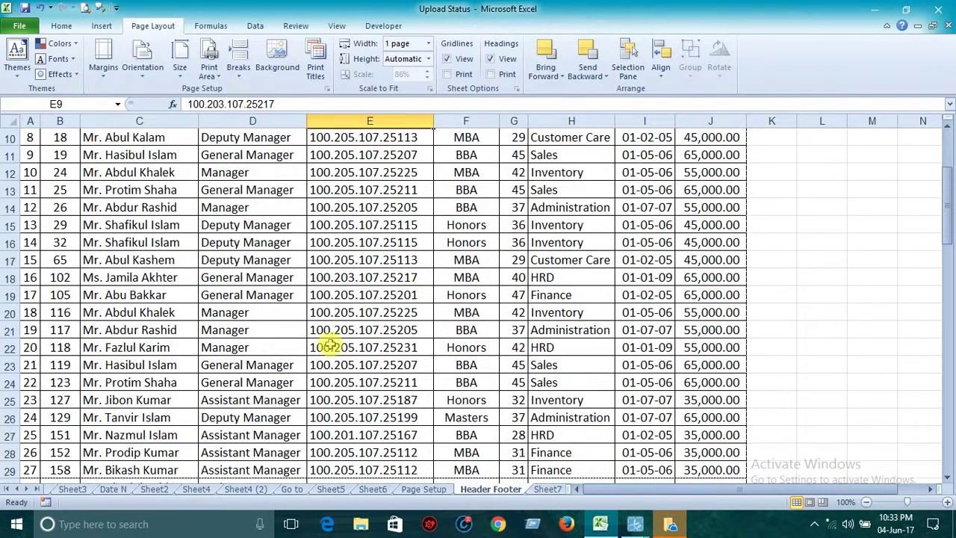
pyautogui.scroll(-2, 337, 337)
pyautogui.scroll(5, 337, 337)
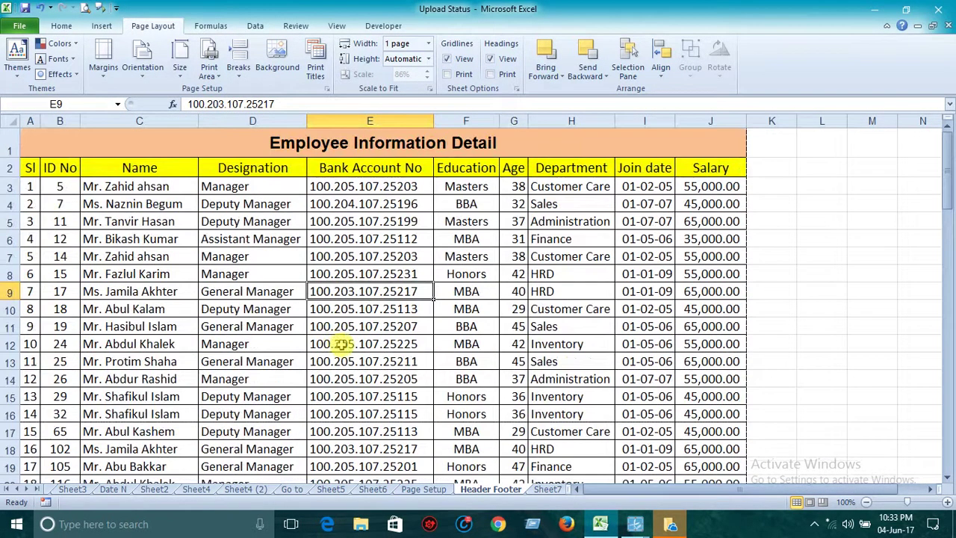
pyautogui.click(810, 502)
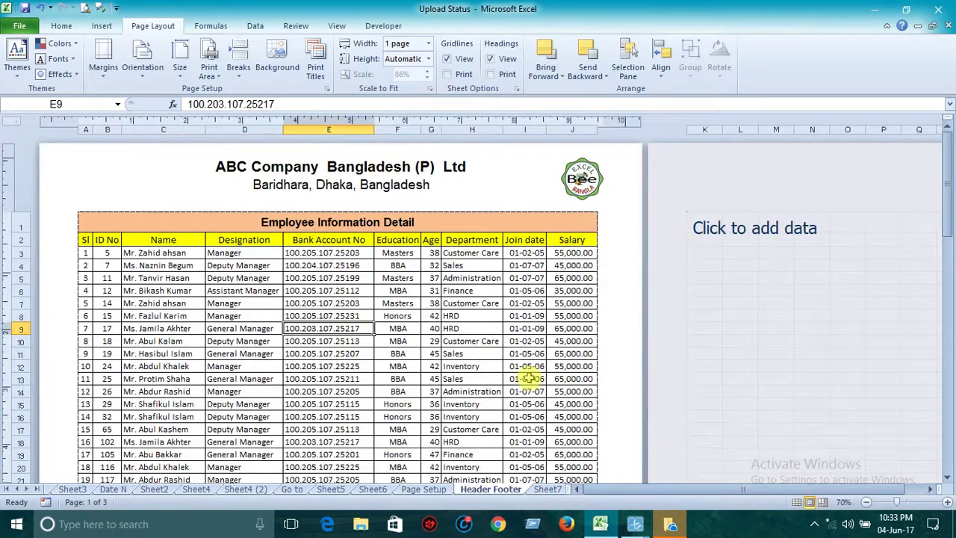
pyautogui.scroll(-5, 487, 363)
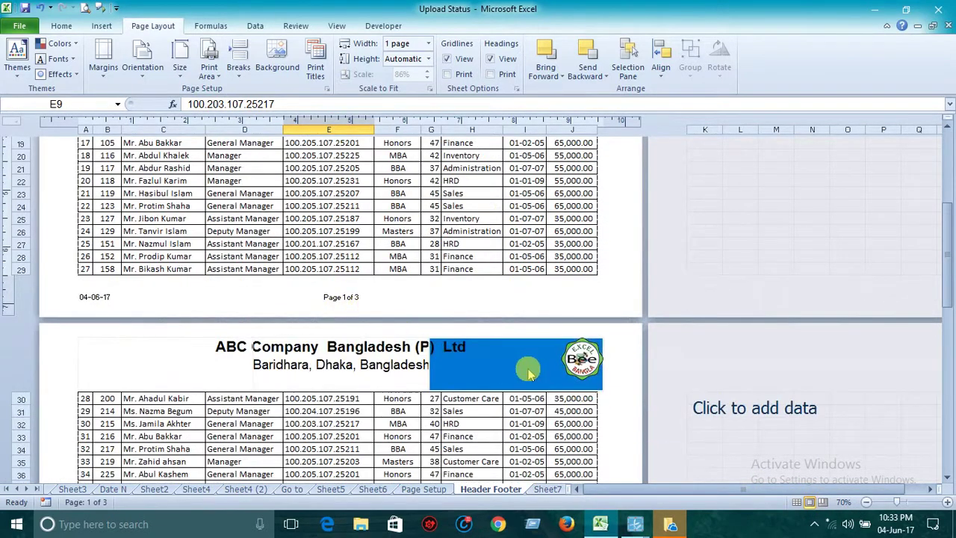
pyautogui.scroll(4, 527, 365)
pyautogui.click(796, 501)
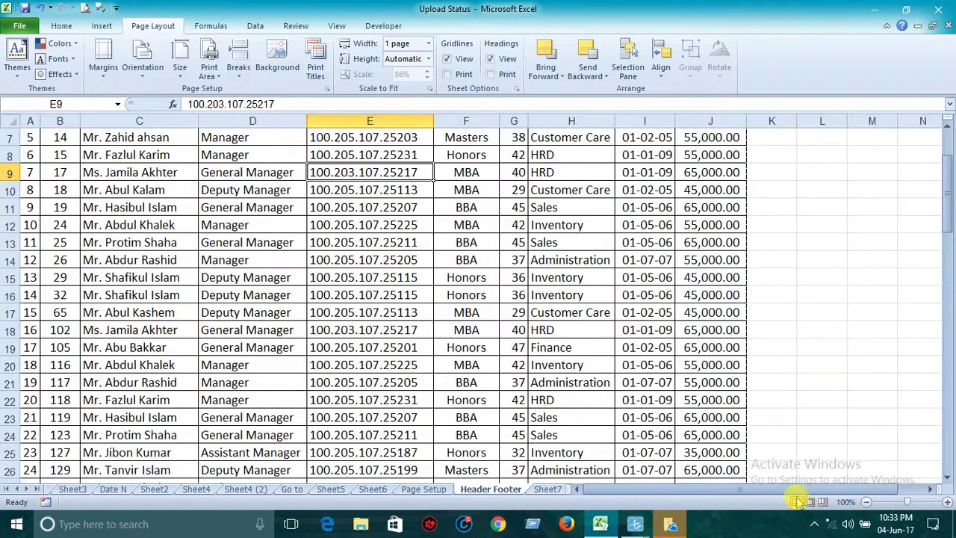
pyautogui.scroll(2, 575, 410)
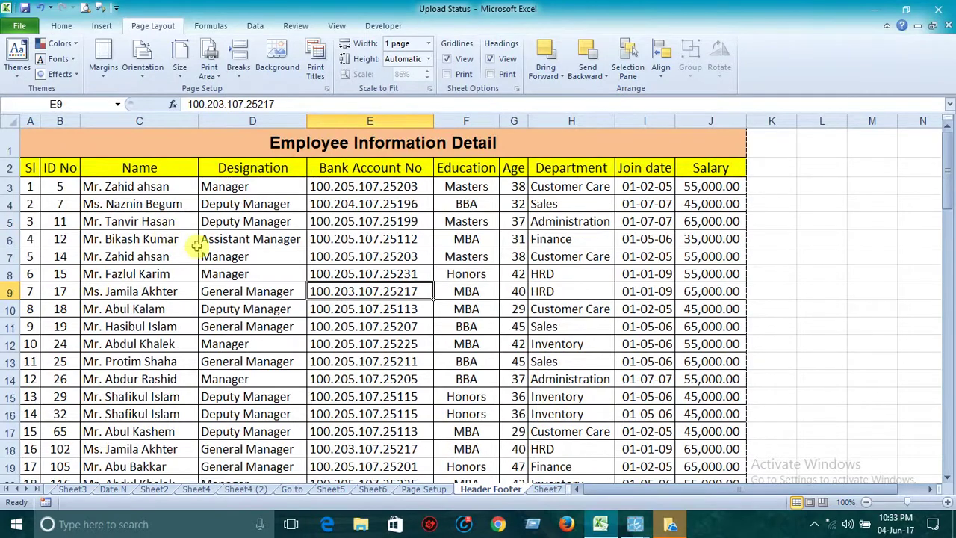
pyautogui.scroll(-2, 198, 241)
pyautogui.scroll(2, 224, 243)
# Step: Freeze the title rows above row 3 with View > Freeze Panes
pyautogui.click(9, 186)
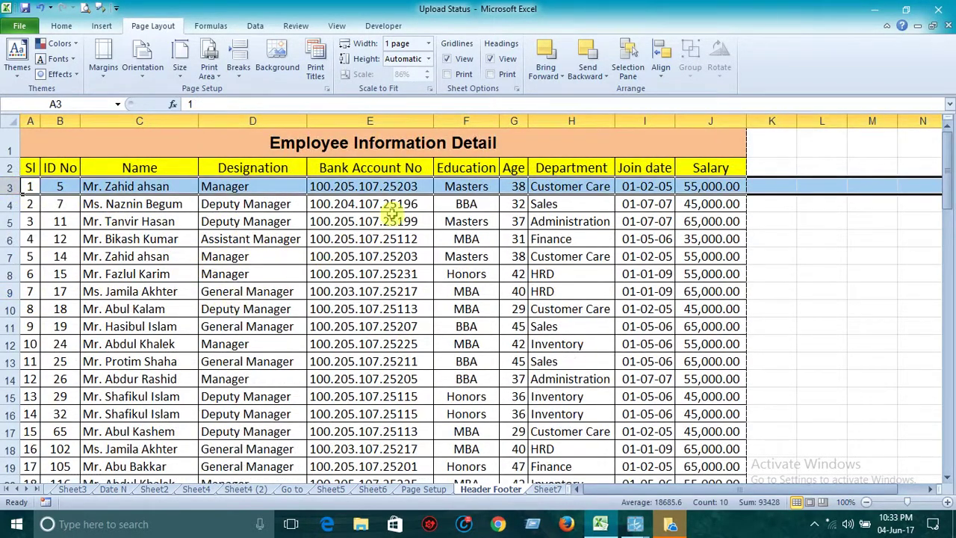
pyautogui.click(337, 25)
pyautogui.click(481, 71)
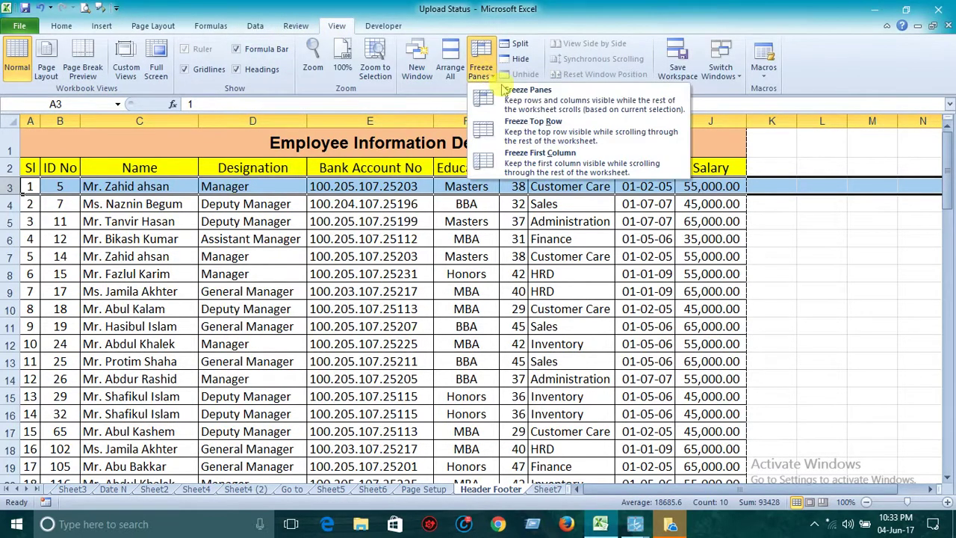
pyautogui.click(509, 94)
pyautogui.scroll(-2, 448, 245)
pyautogui.scroll(2, 460, 329)
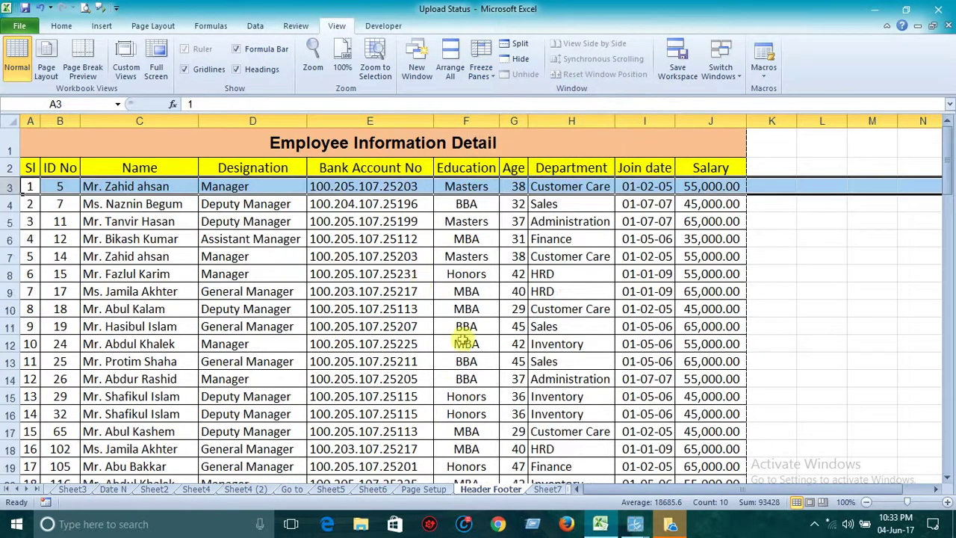
# Step: Dismiss the freeze panes warning, unfreeze the panes, and switch to Page Layout view
pyautogui.click(814, 503)
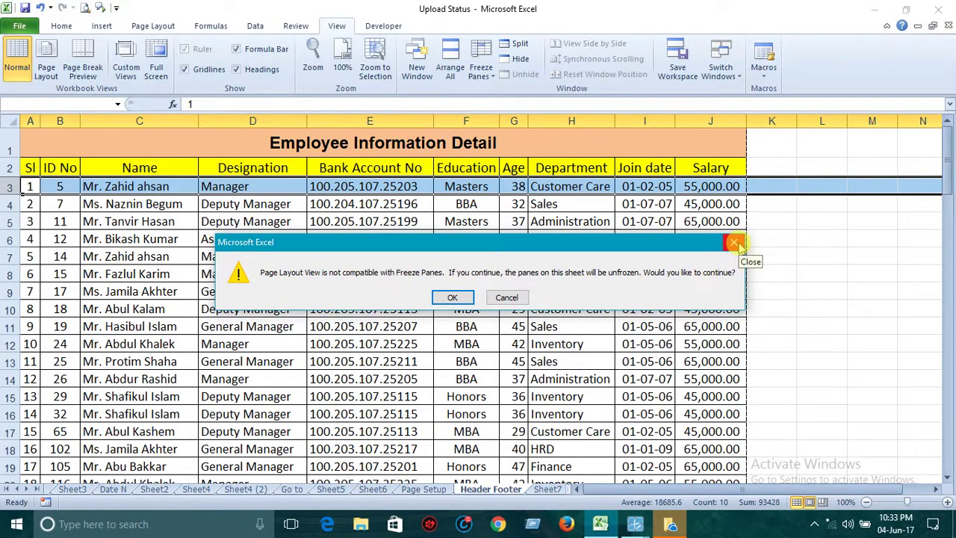
pyautogui.click(735, 244)
pyautogui.click(481, 74)
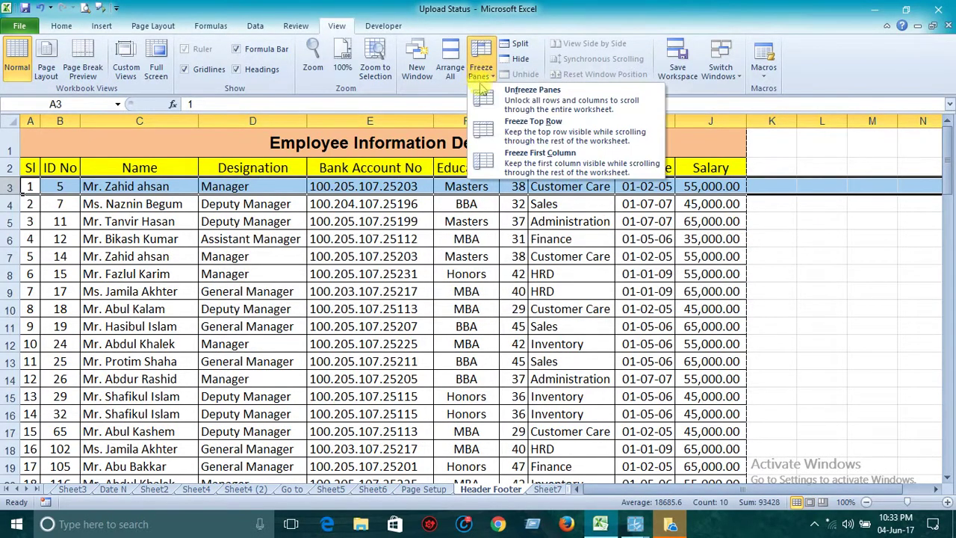
pyautogui.click(523, 93)
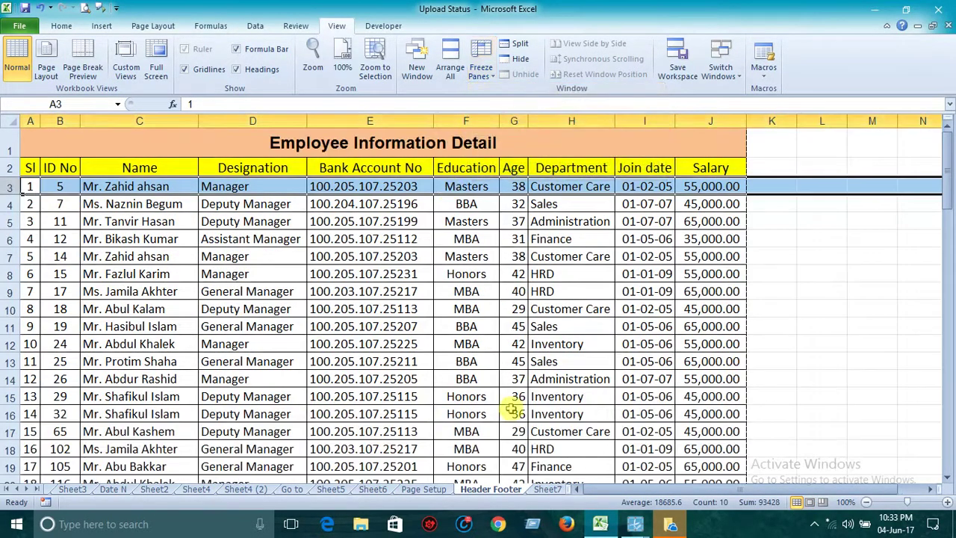
pyautogui.click(809, 502)
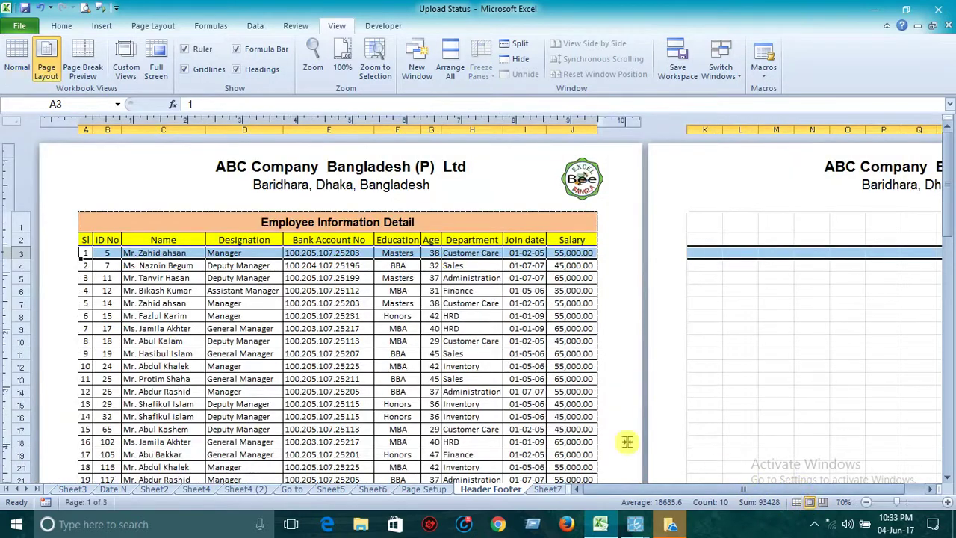
# Step: Return the sheet to Normal view, with cells G13 and F14 selected around it
pyautogui.click(439, 379)
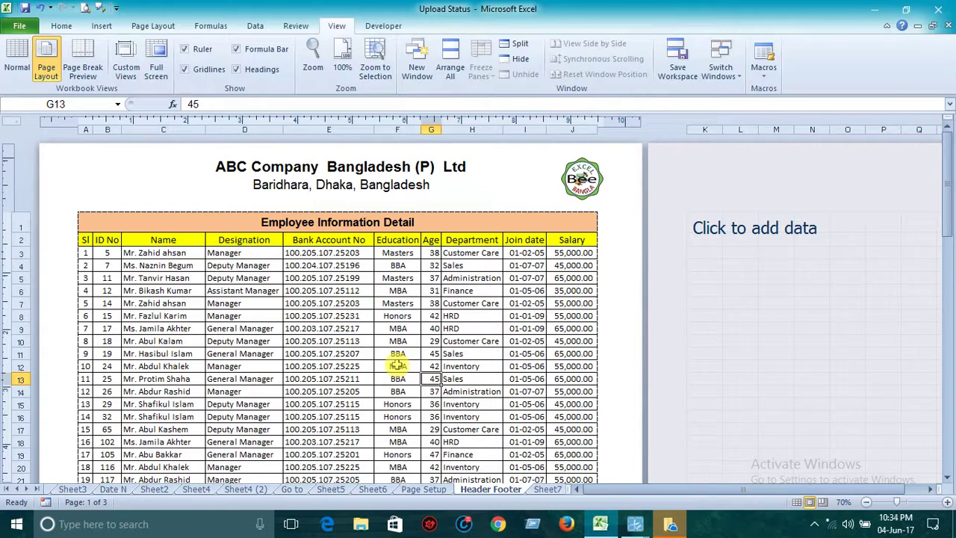
pyautogui.click(797, 502)
pyautogui.click(464, 380)
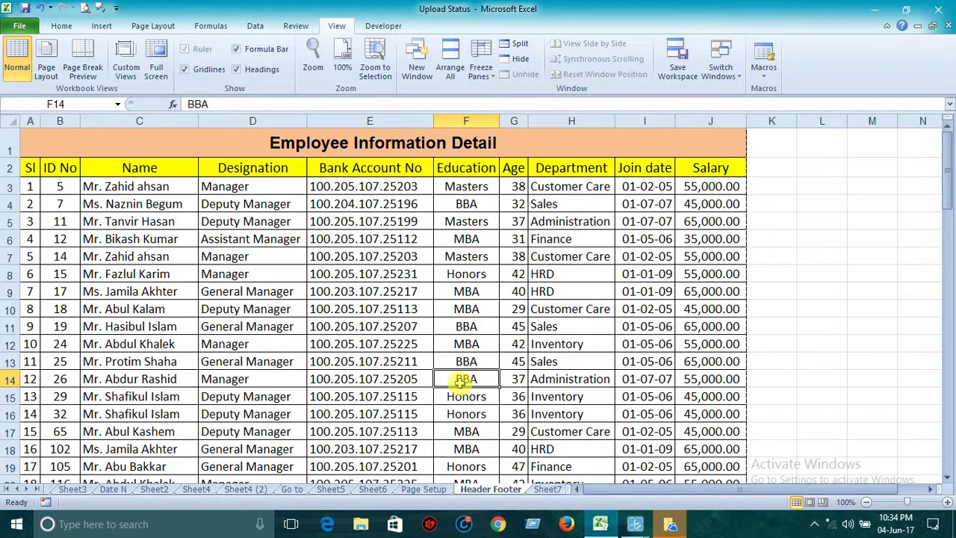